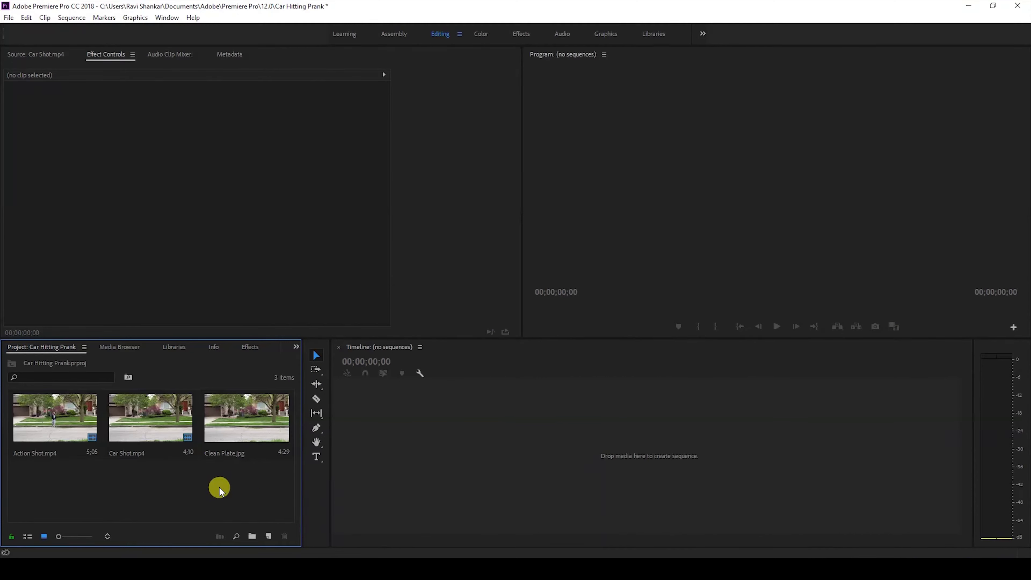
Build the Car Shot sequence from both clips and delete the extra audio track
left_click_drag(153, 478, 361, 452)
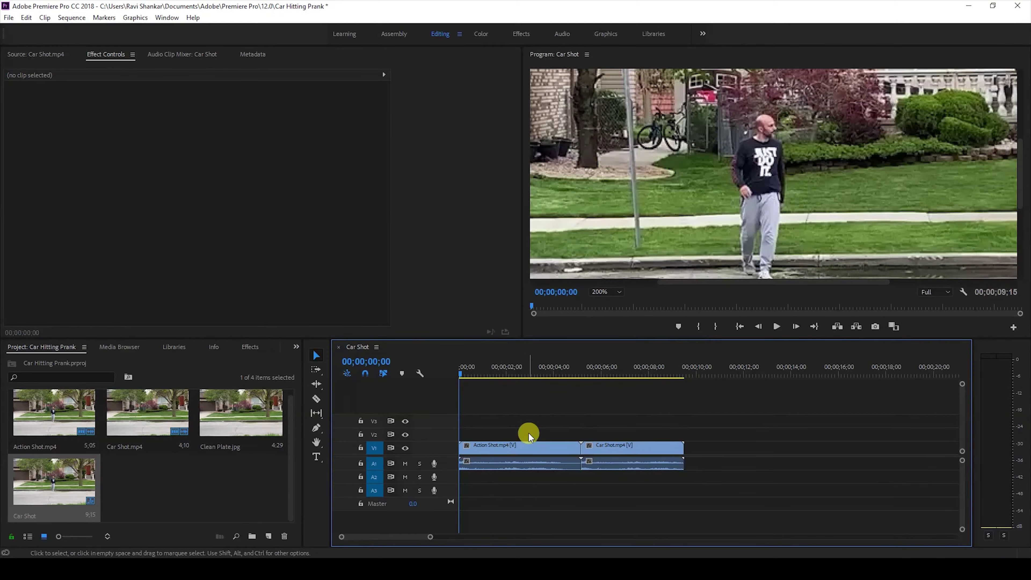
right_click(447, 461)
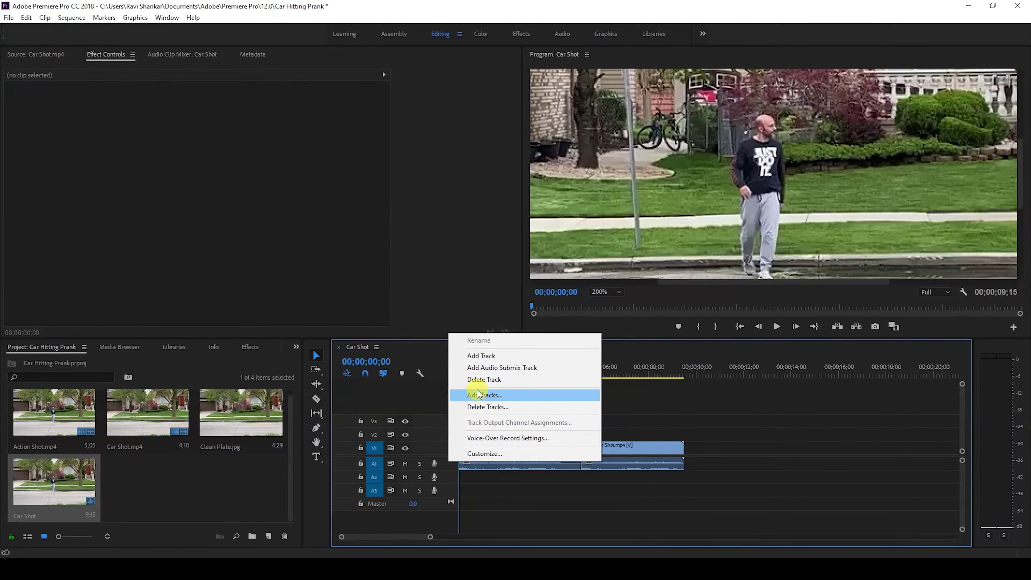
left_click(474, 381)
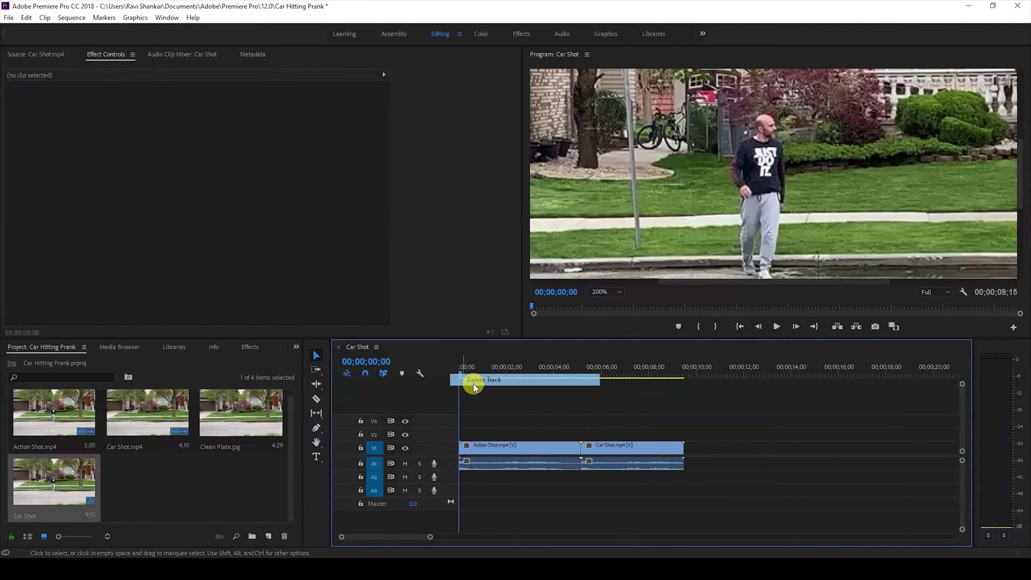
Set the program monitor to Fit and enlarge the preview while playing the sequence
left_click(598, 299)
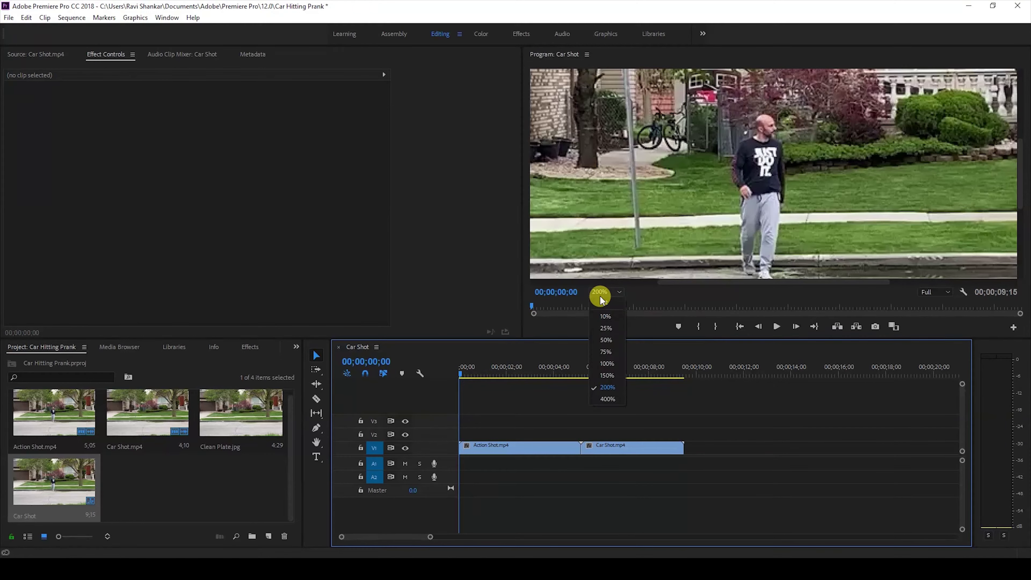
left_click(601, 306)
key("space")
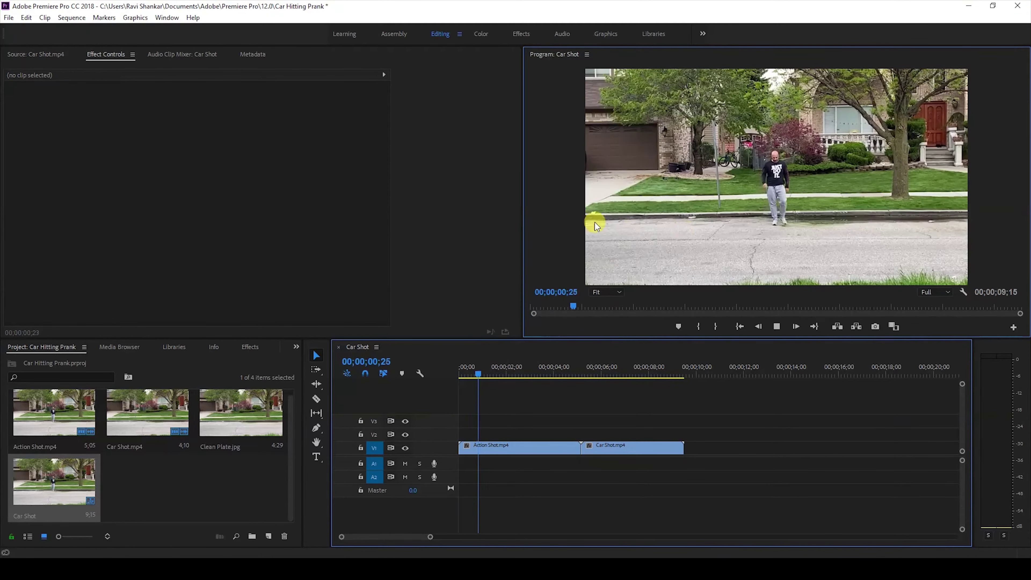
left_click_drag(521, 205, 334, 234)
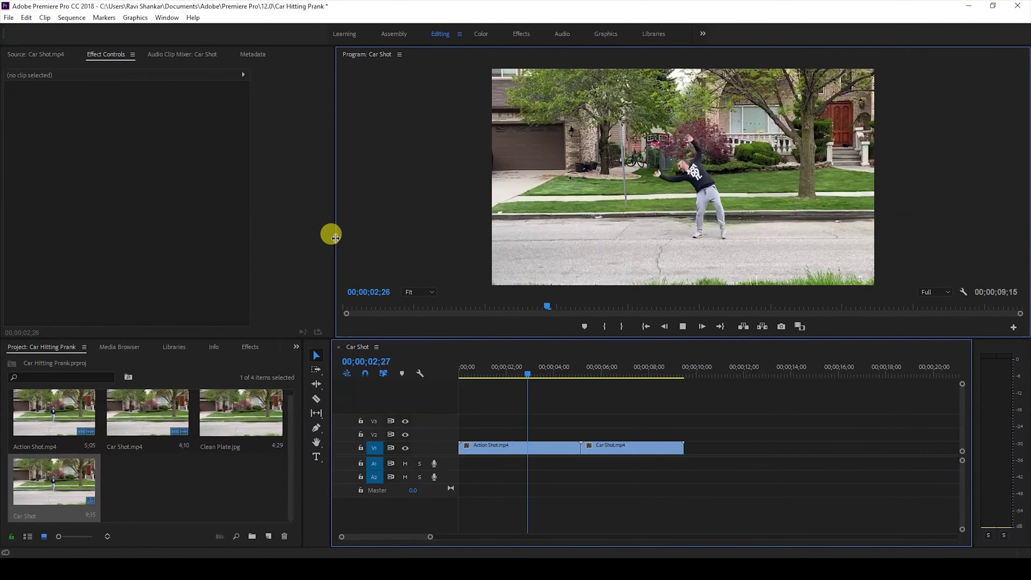
key("space")
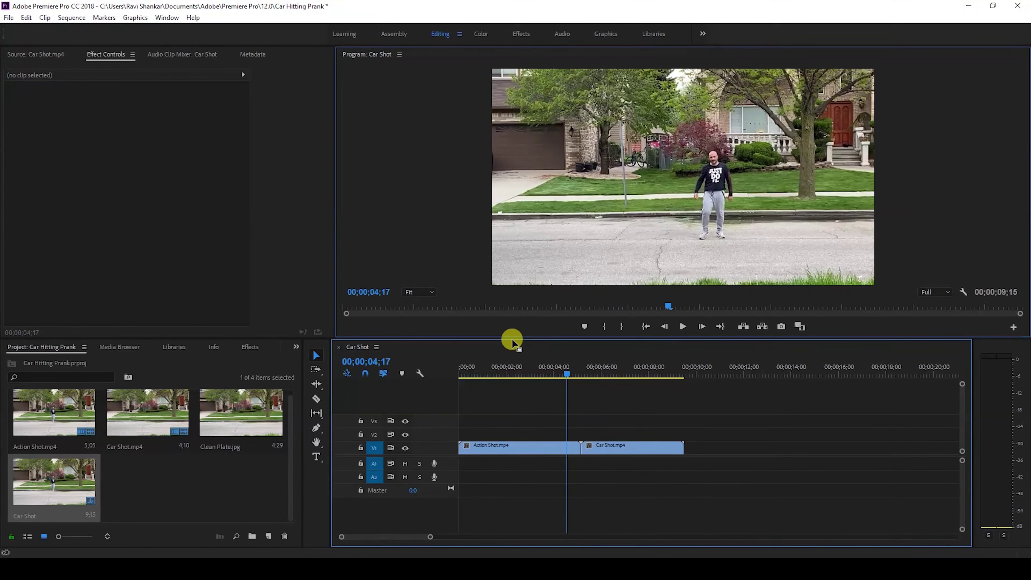
left_click_drag(504, 343, 485, 446)
Replay the sequence from about 1 and 5 seconds, stopping where the car is in frame
left_click(481, 449)
key("space")
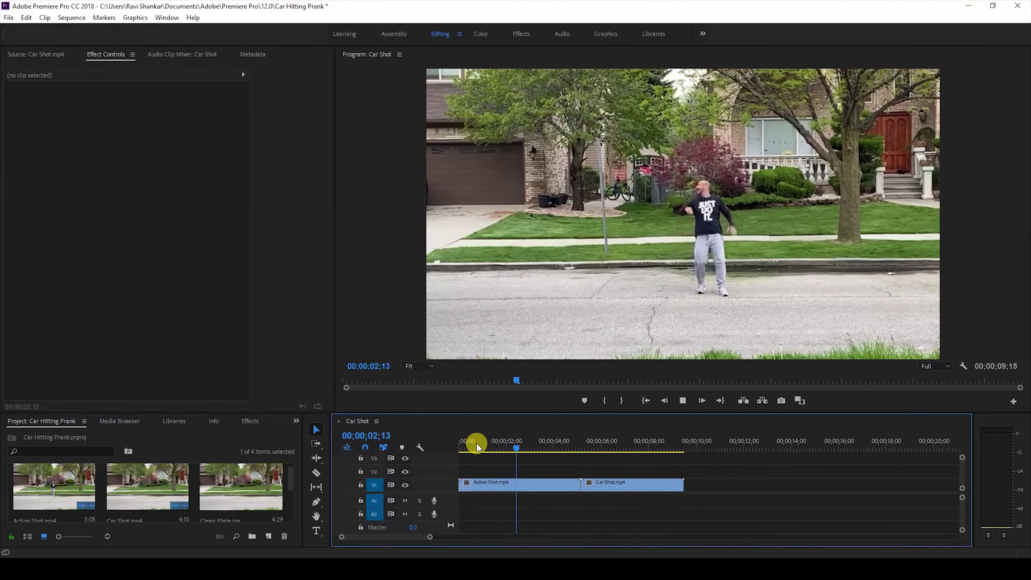
key("space")
left_click_drag(545, 451, 582, 452)
key("space")
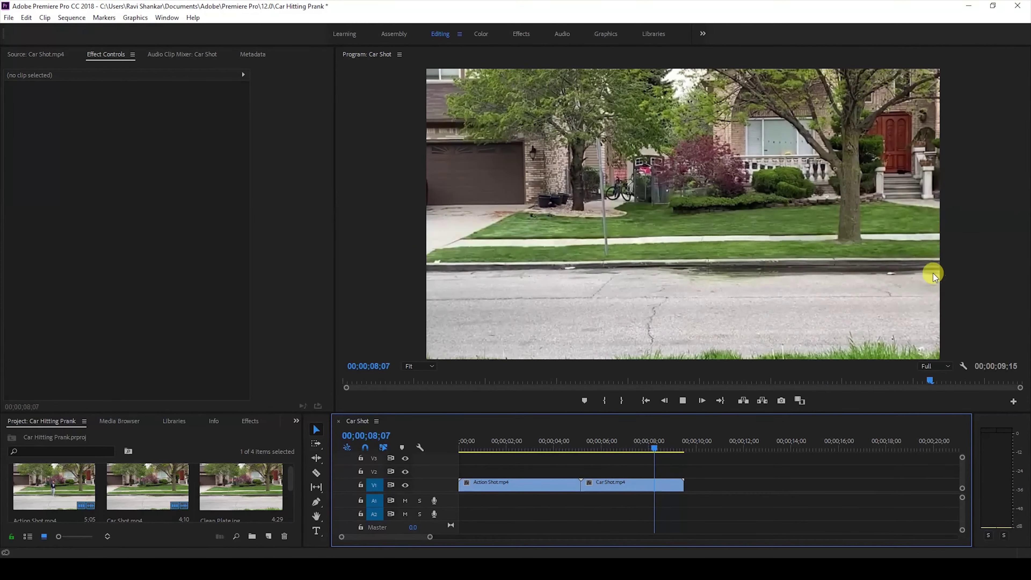
left_click_drag(617, 449, 591, 452)
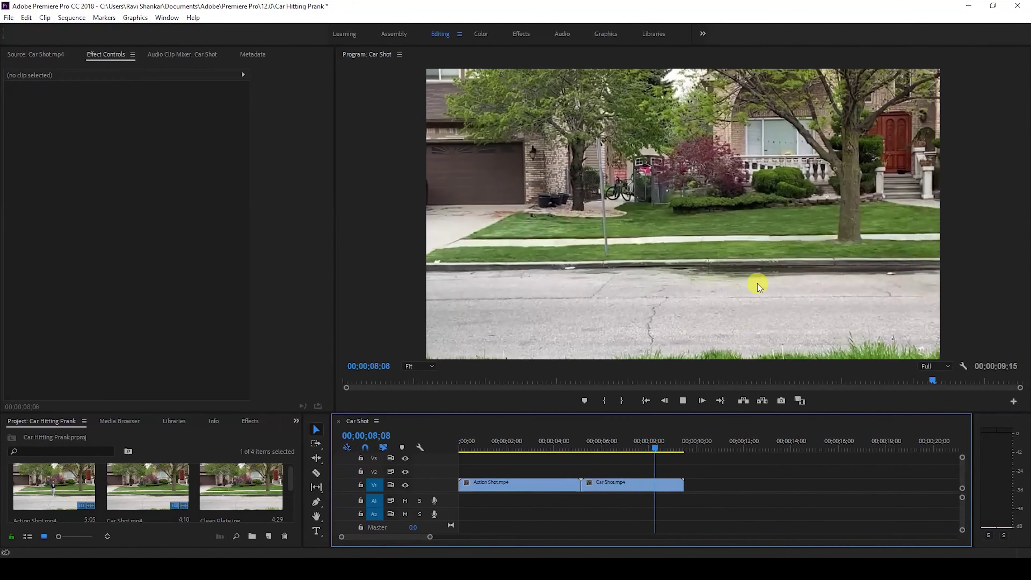
left_click(582, 448)
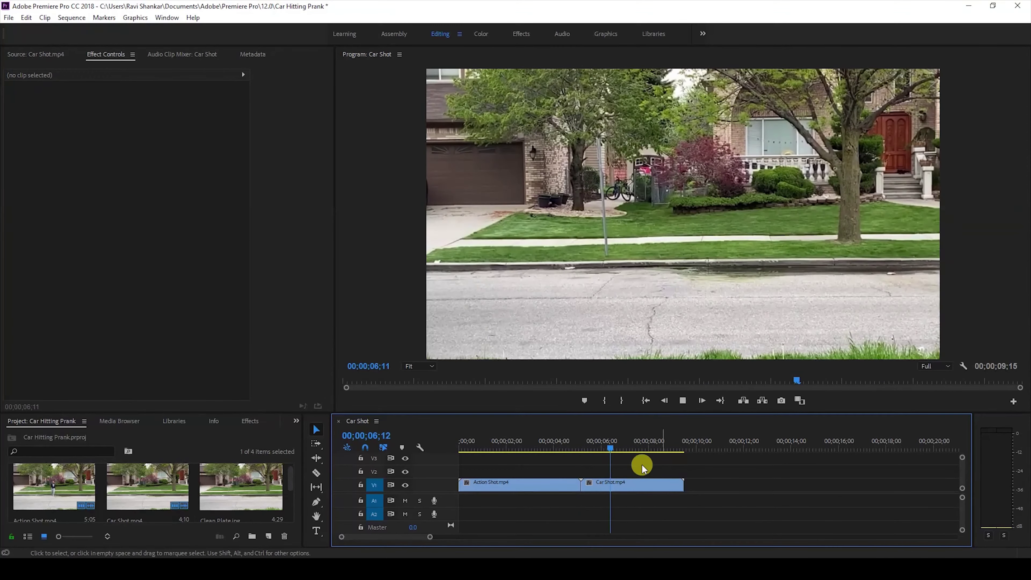
key("space")
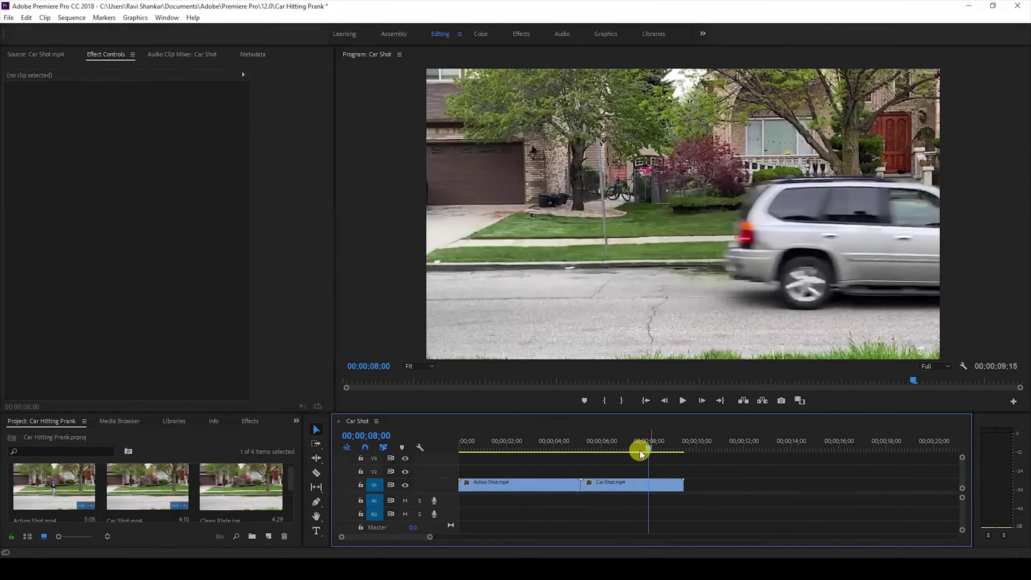
Enlarge the timeline, select the Action Shot clip and park the playhead at the impact, 02;19
right_click(612, 485)
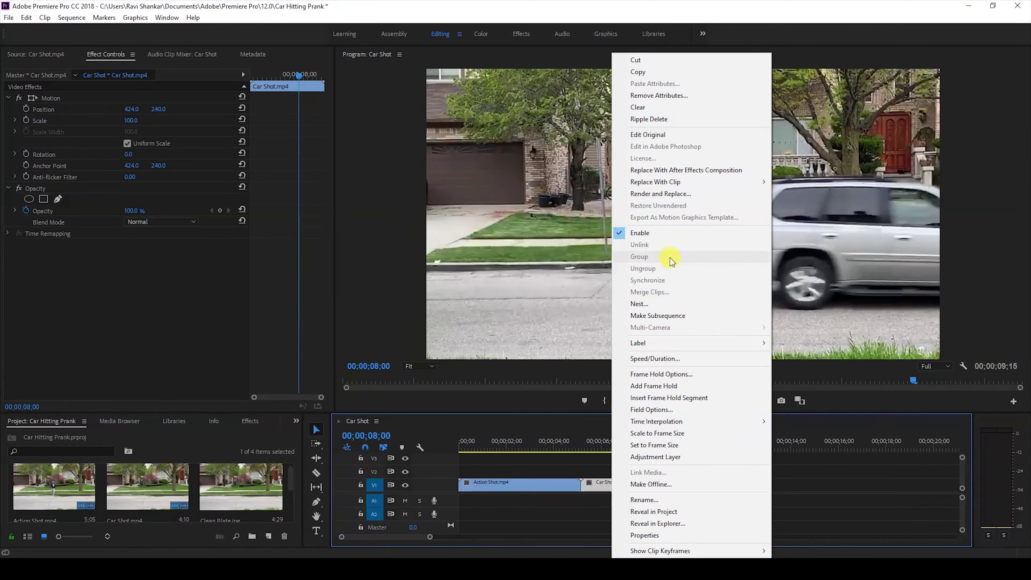
left_click(670, 360)
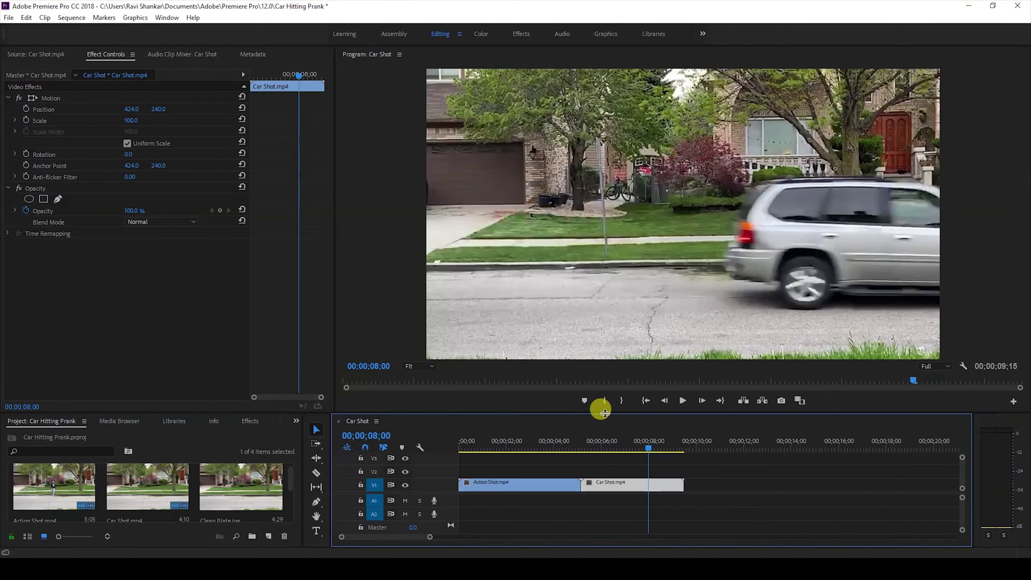
left_click_drag(605, 414, 605, 359)
left_click(498, 393)
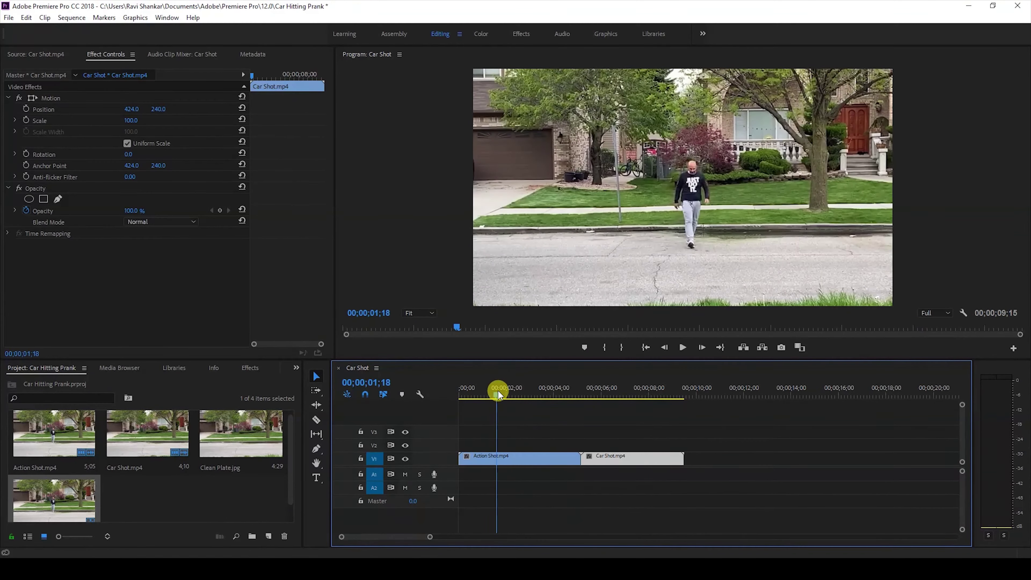
left_click(499, 458)
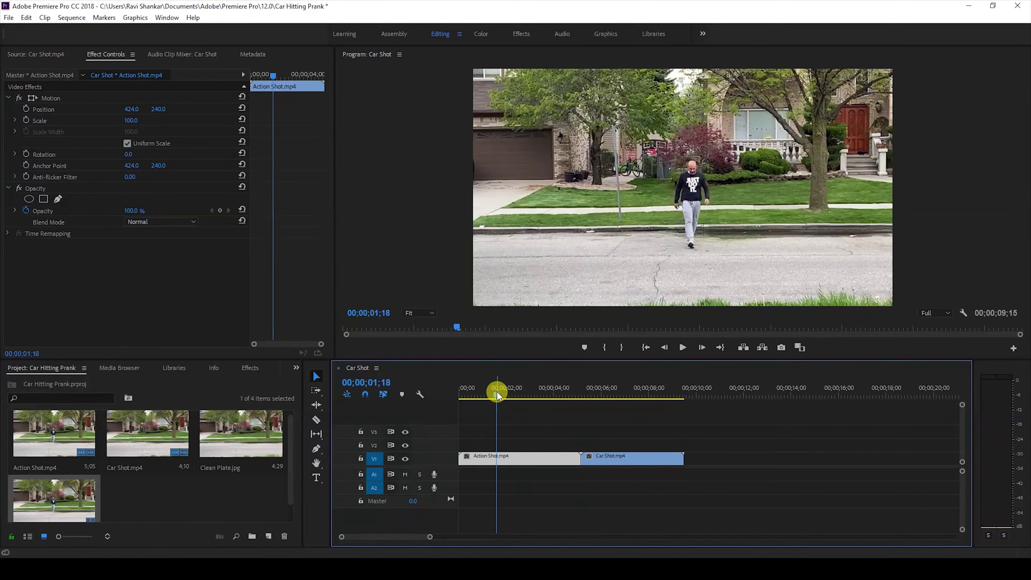
left_click_drag(498, 396, 523, 406)
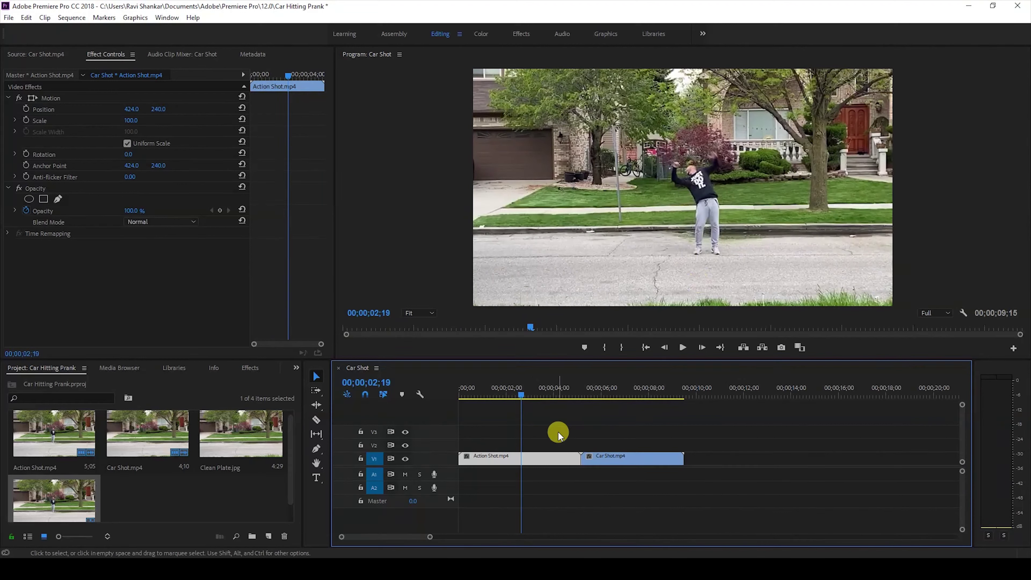
Add a Frame Hold to Action Shot at 02;19 and check the held frame
right_click(520, 457)
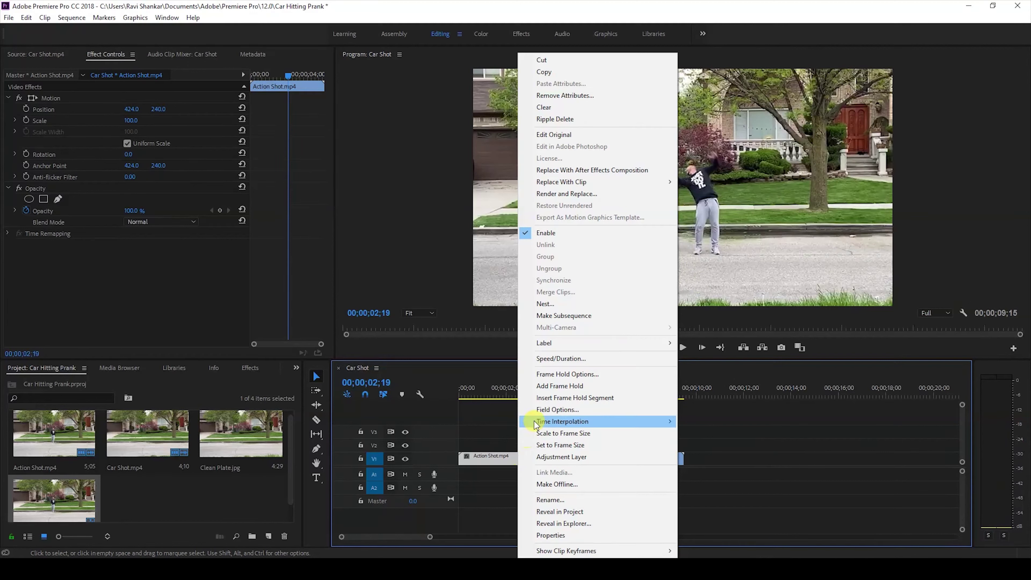
left_click(546, 386)
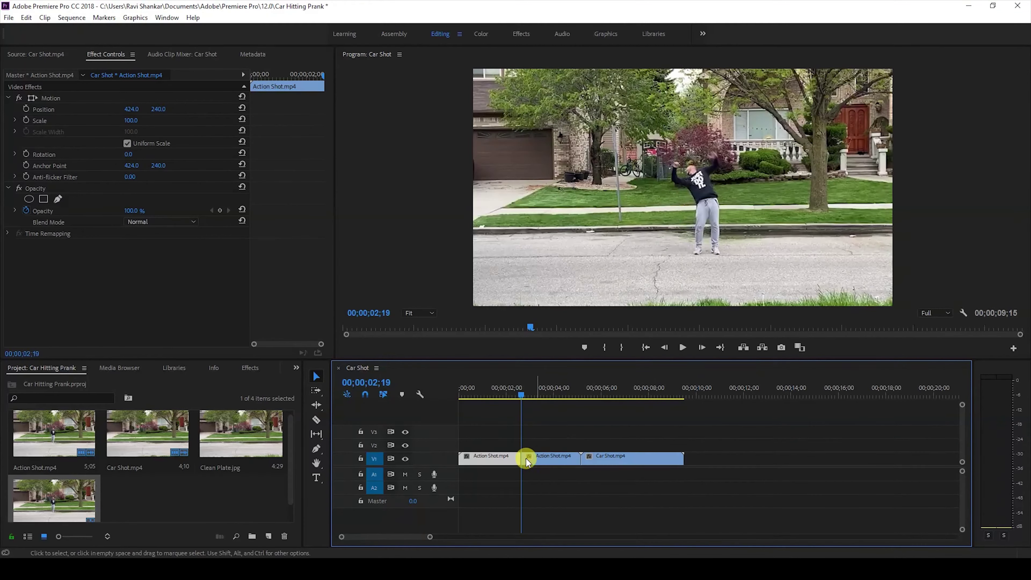
mouse_move(525, 393)
left_mouse_down()
mouse_move(564, 411)
mouse_move(530, 411)
mouse_move(573, 415)
mouse_move(521, 411)
left_mouse_up()
Start a free-draw bezier opacity mask on the frozen segment, tracing the man's head, arm and hand
left_click(538, 459)
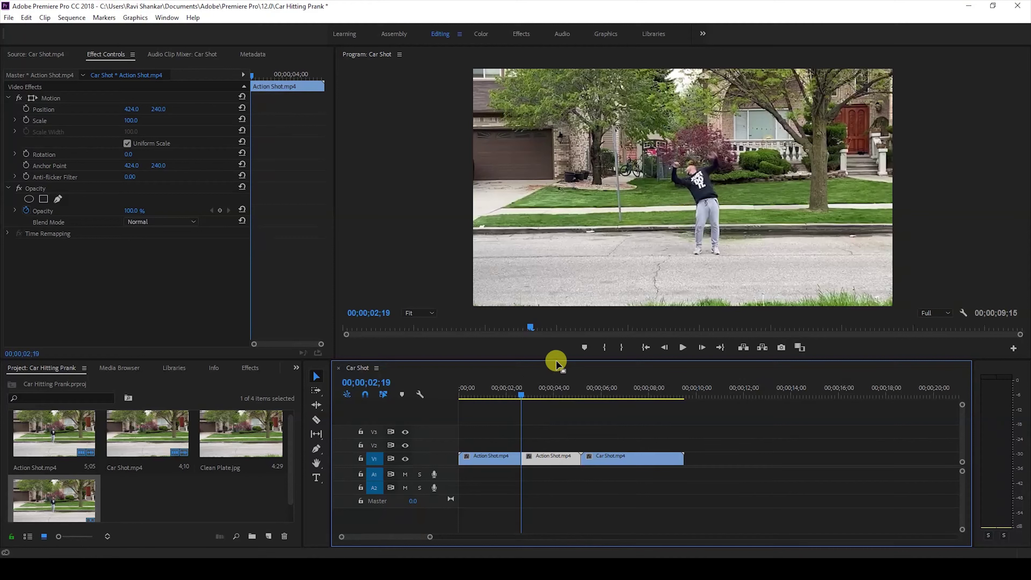
left_click(101, 52)
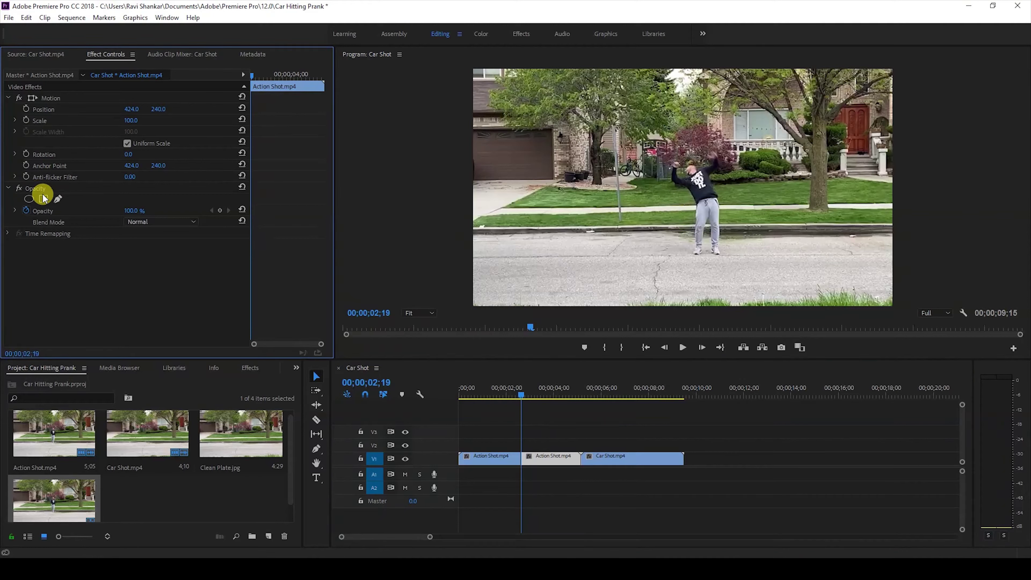
left_click(58, 198)
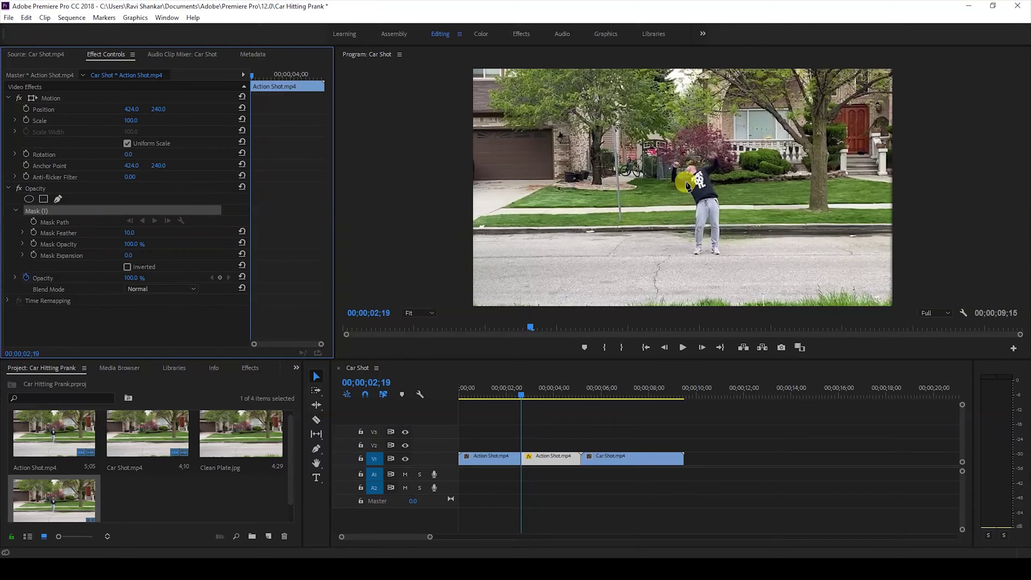
left_click(693, 247)
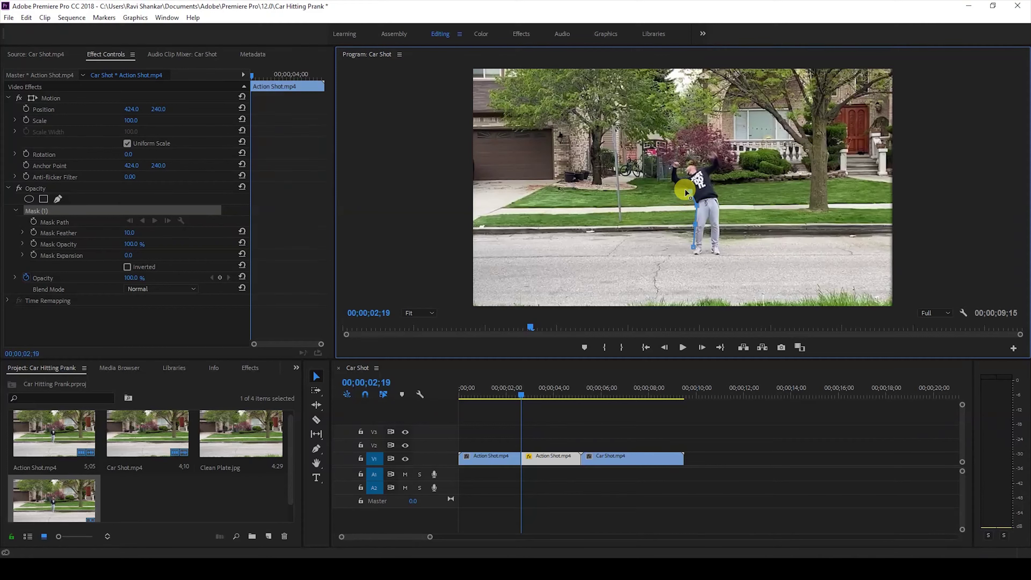
key("equal")
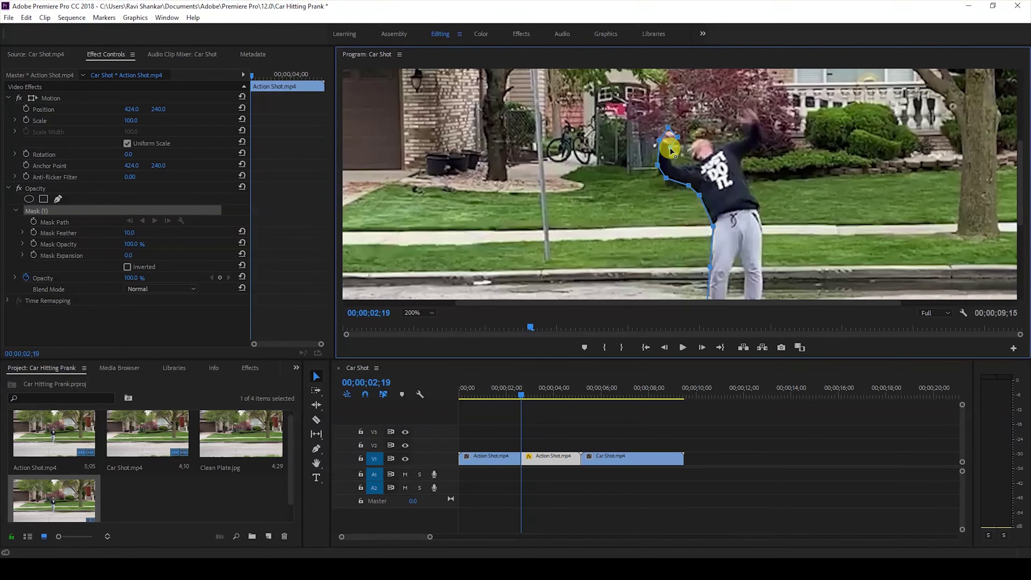
left_click(675, 163)
left_click(693, 167)
left_click(694, 140)
left_click(716, 148)
left_click(747, 140)
left_click(745, 107)
Trace down the arm, side and legs, close the mask, and set Mask Feather to 5
left_click(758, 117)
left_click(764, 139)
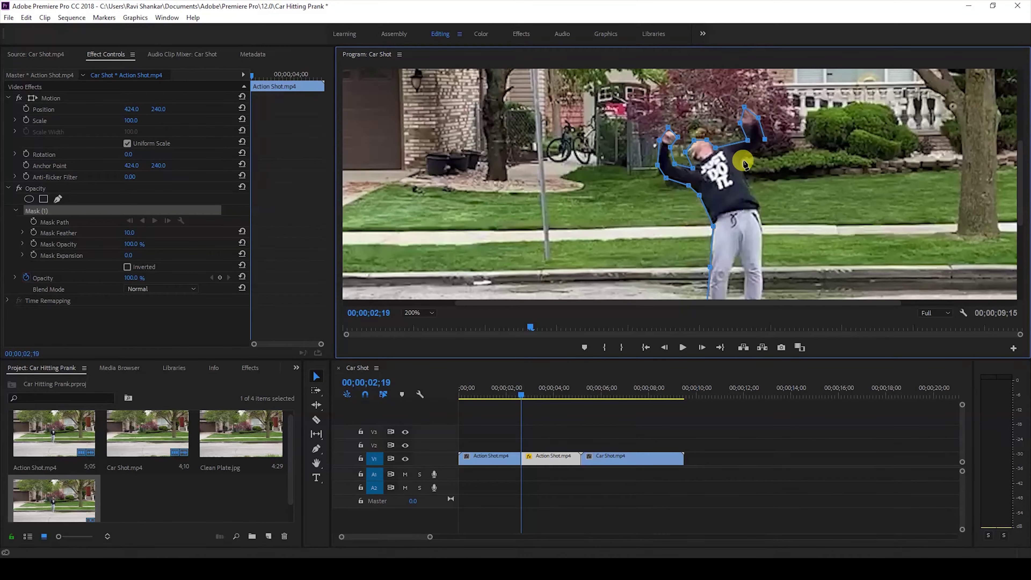
left_click(761, 214)
left_click(761, 263)
scroll(759, 264, "down", 5)
left_click(761, 180)
left_click(759, 212)
left_click(766, 227)
left_click(745, 223)
left_click(742, 143)
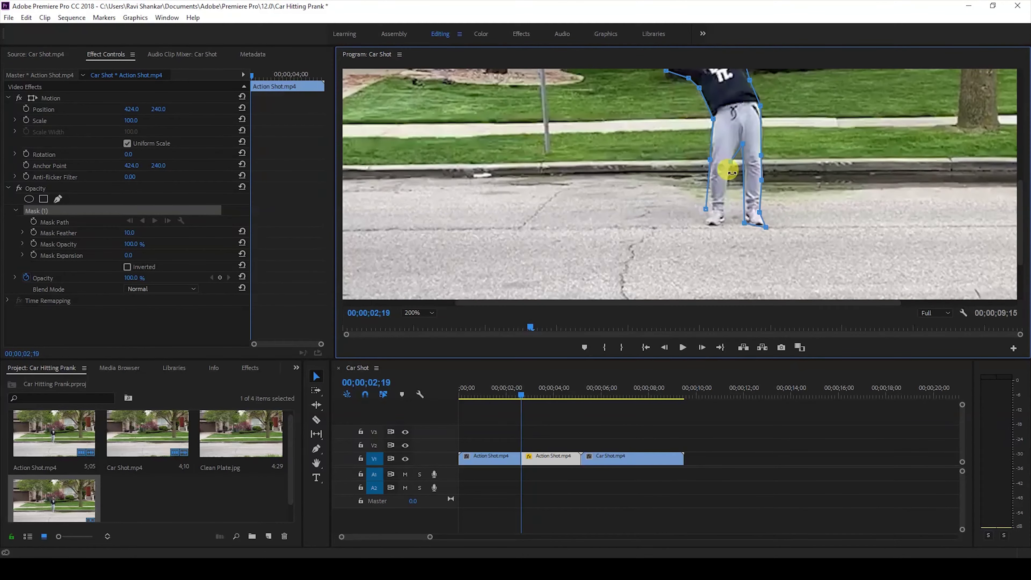
left_click(694, 226)
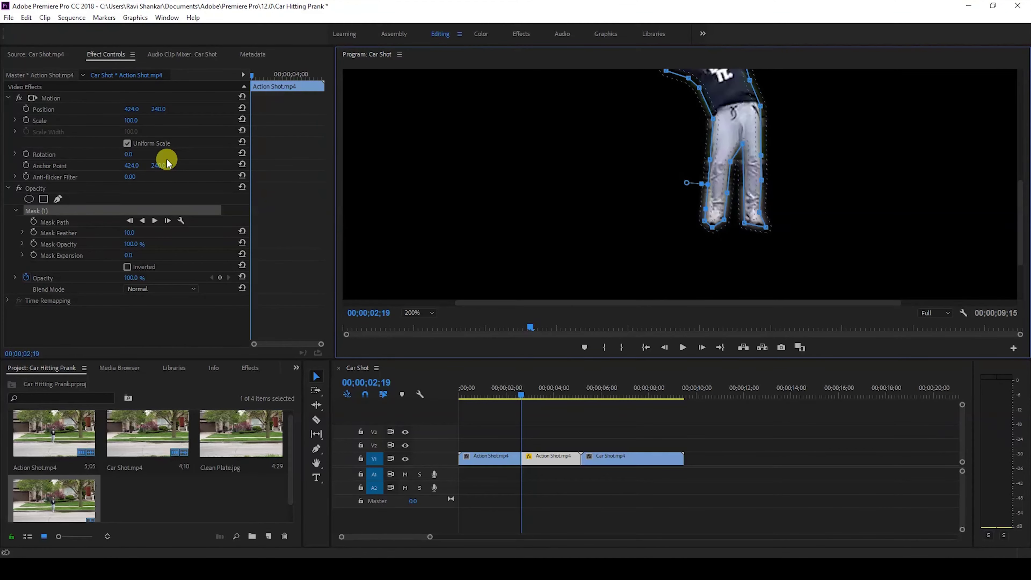
left_click(128, 233)
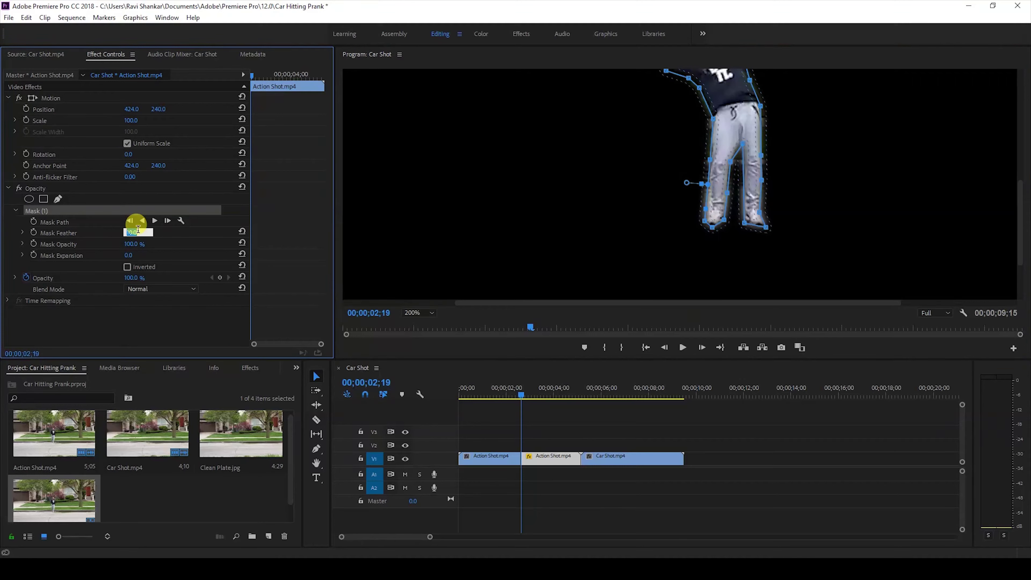
key("Return")
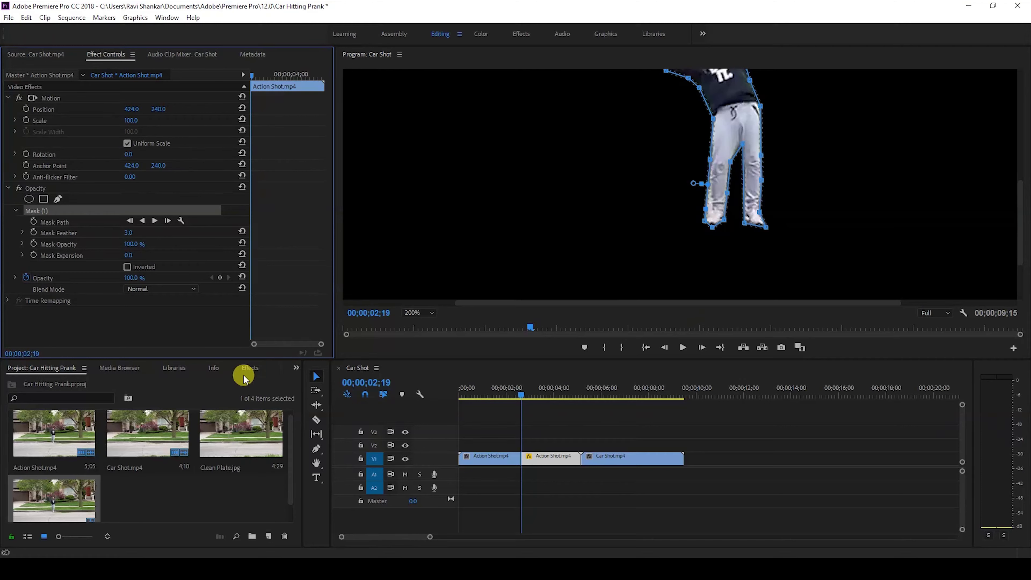
Place Clean Plate.jpg at the start of V1, stretched beneath the sequence
left_click(238, 419)
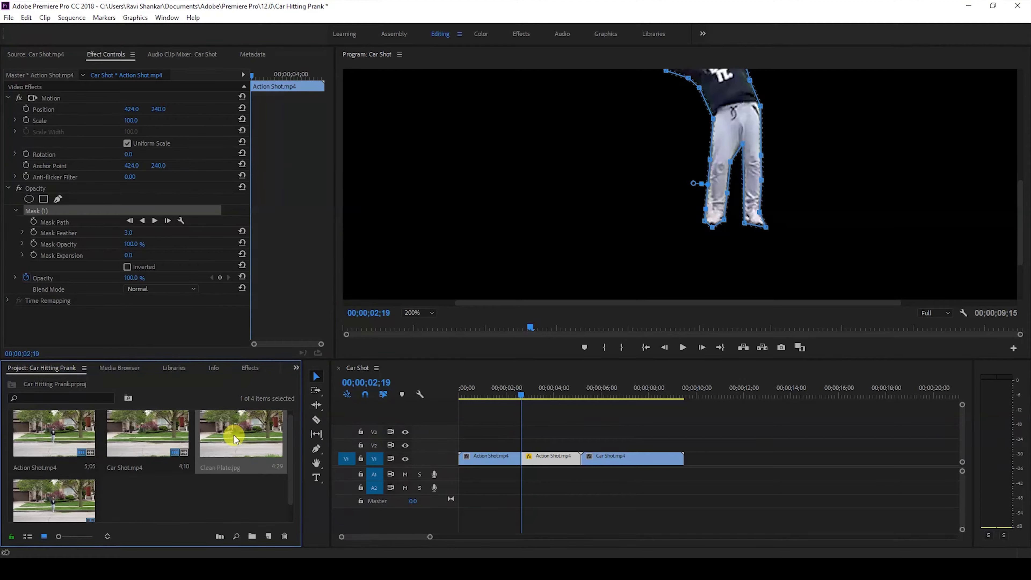
left_click_drag(234, 435, 693, 457)
left_click_drag(483, 428, 621, 450)
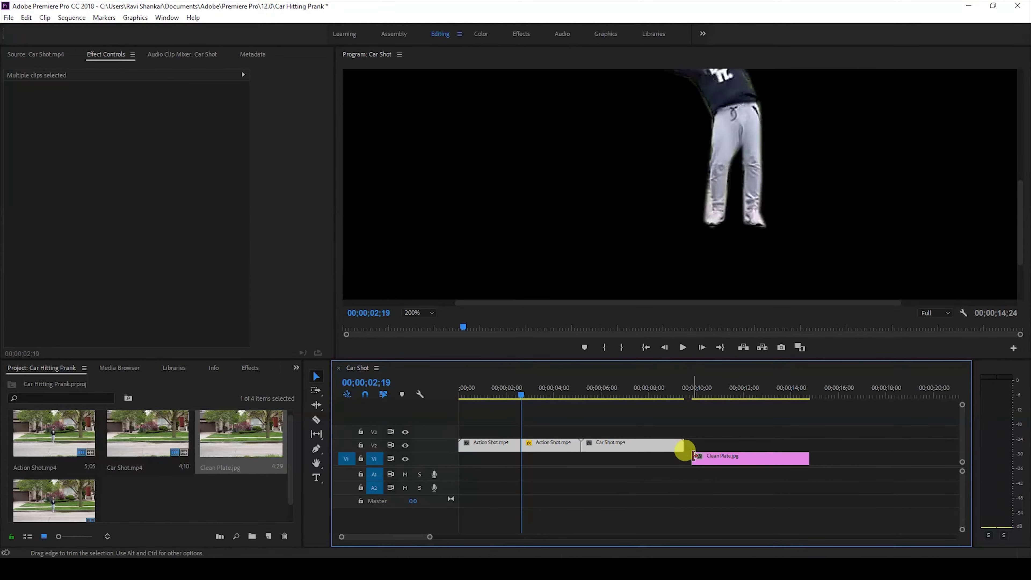
left_click_drag(685, 458, 479, 459)
key("backslash")
left_click(686, 394)
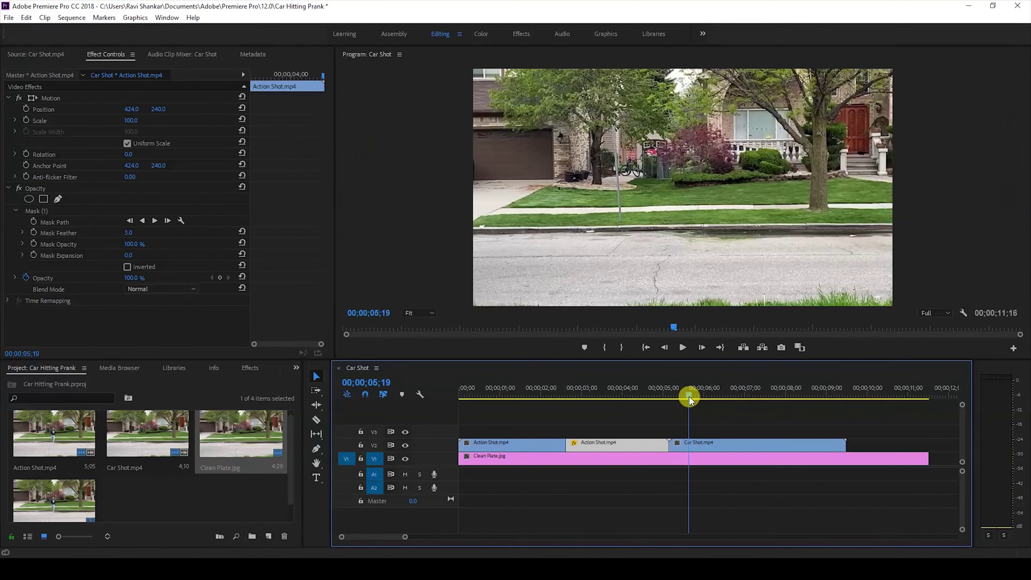
Move the second Action Shot clip up onto its own V4 track
left_click(727, 445)
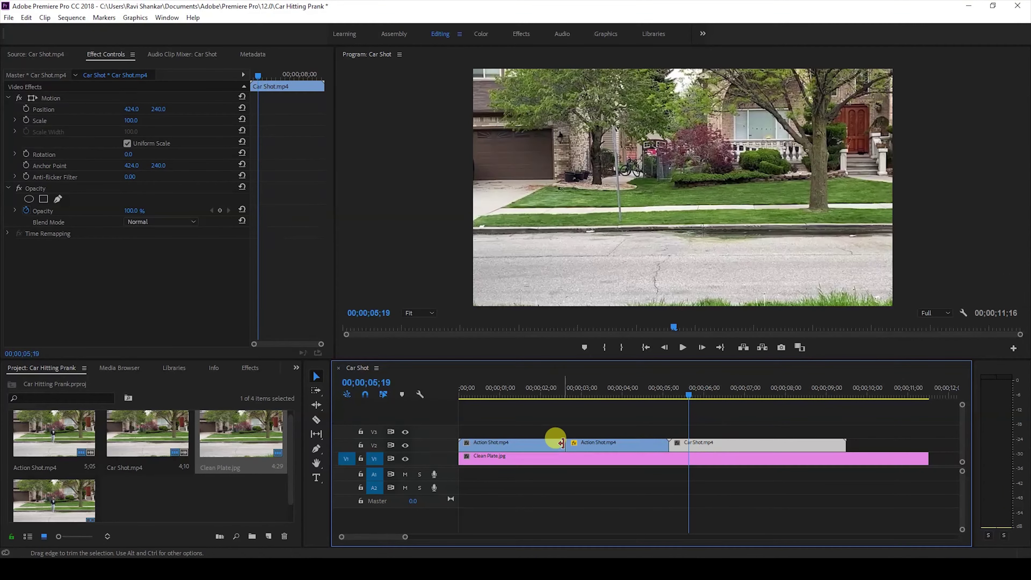
left_click(587, 442)
left_click(595, 394)
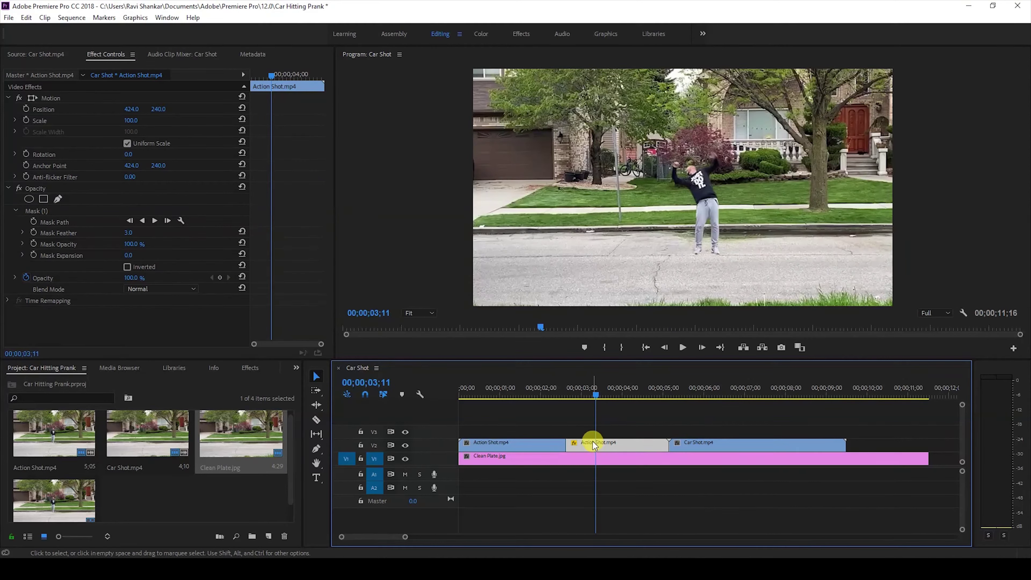
left_click_drag(592, 443, 587, 418)
left_click(687, 446)
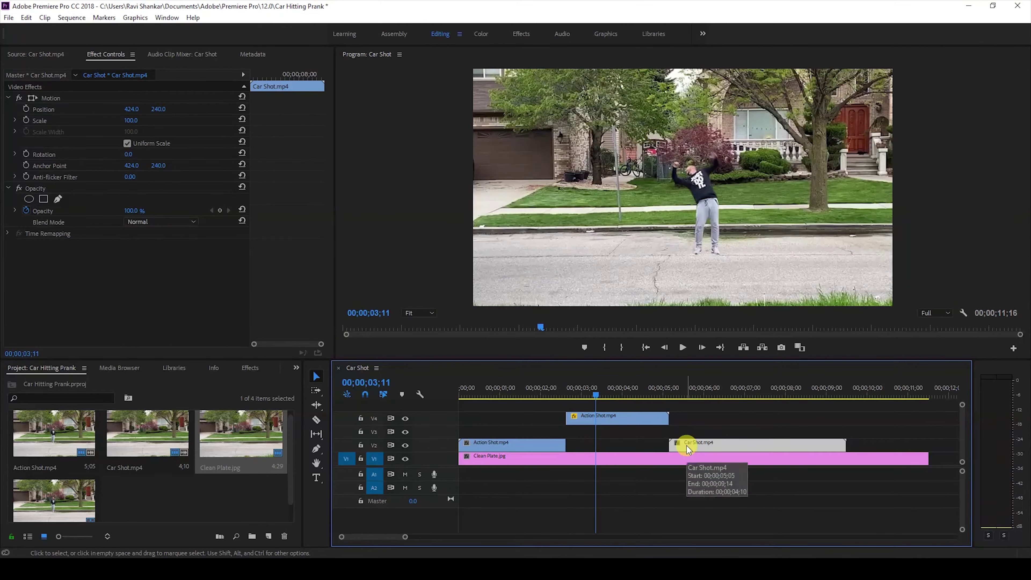
Move Car Shot.mp4 up to V3 and park the playhead at 02;19
mouse_move(687, 446)
left_mouse_down()
mouse_move(683, 432)
mouse_move(694, 434)
left_mouse_up()
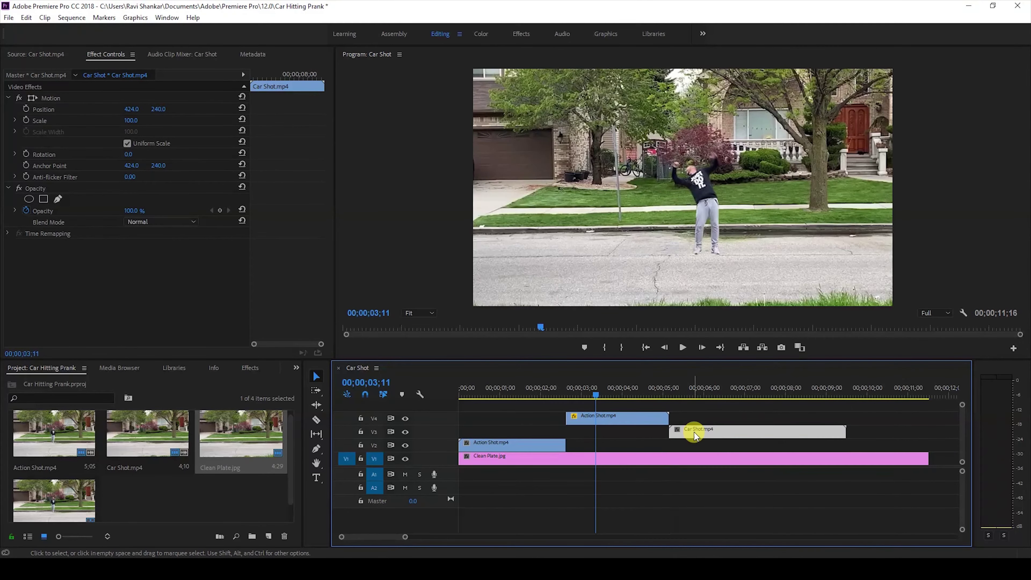
left_click(564, 390)
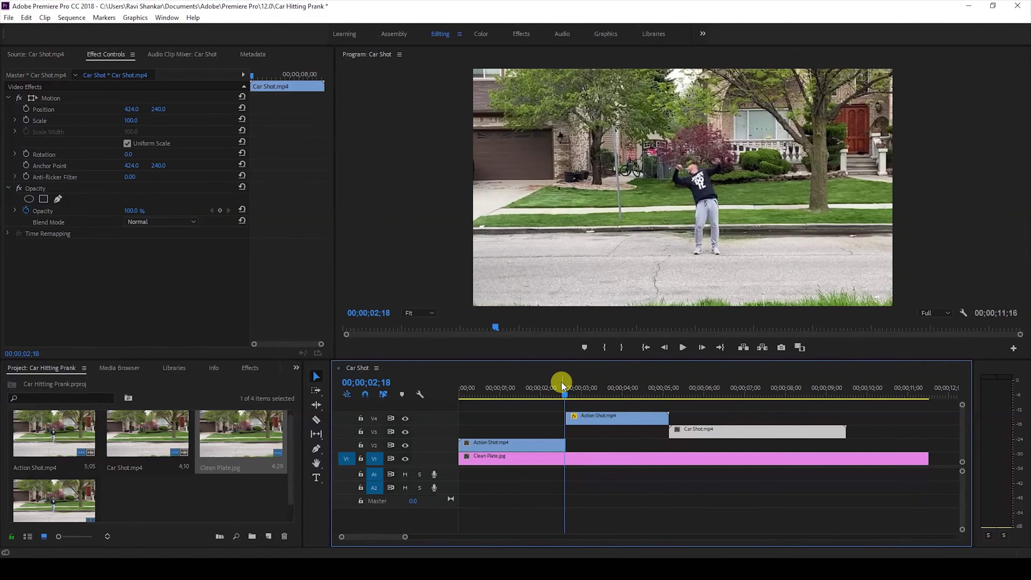
key("Right")
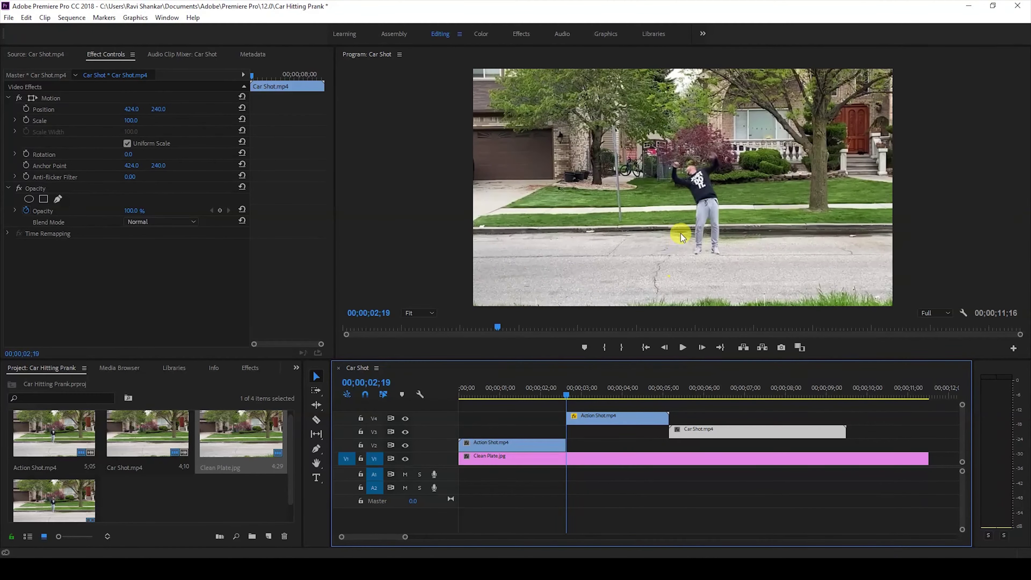
Slide Car Shot earlier until the car reaches the man at 02;19
left_click_drag(702, 433, 578, 431)
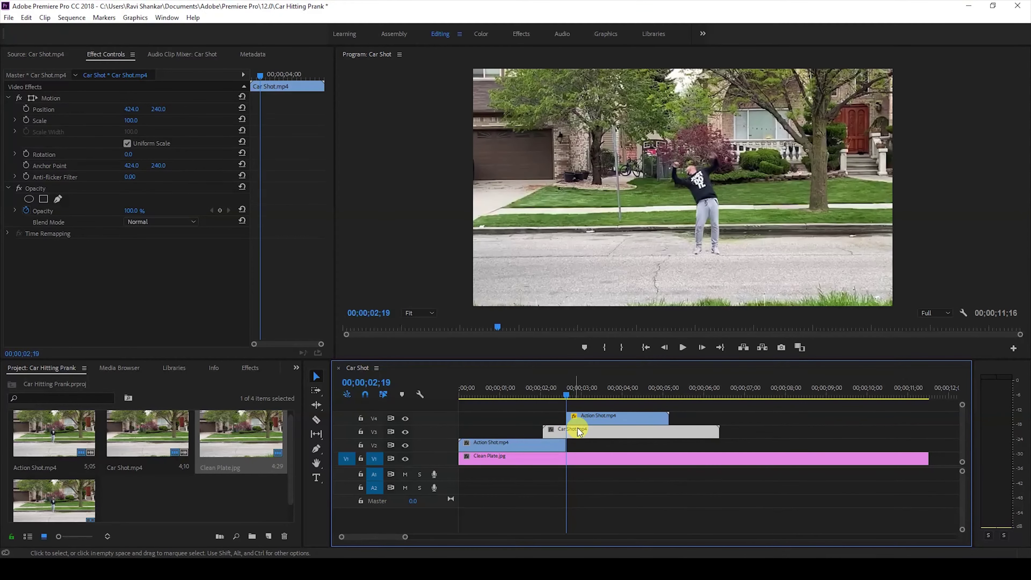
left_click_drag(651, 434, 602, 430)
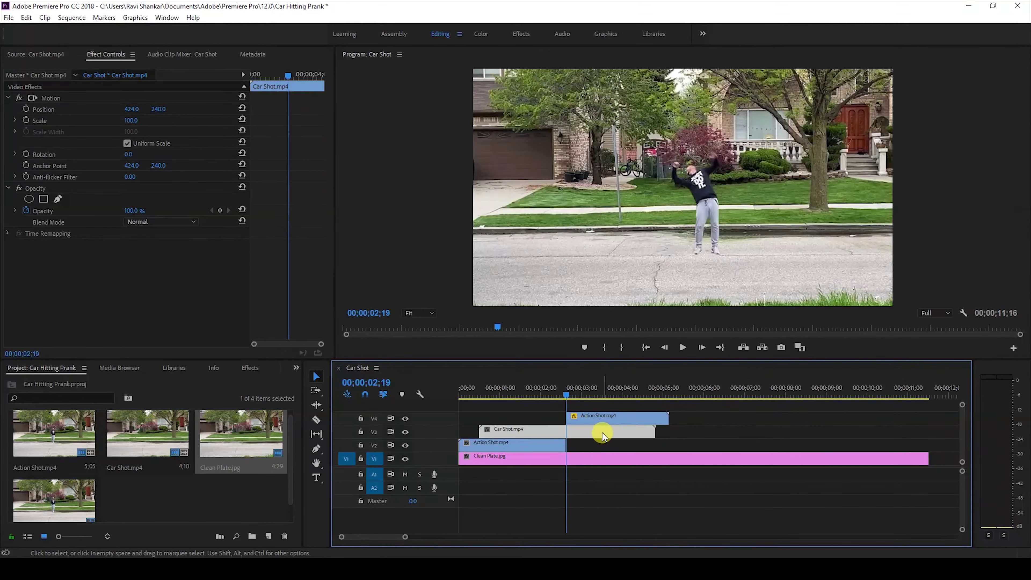
left_click_drag(603, 433, 590, 431)
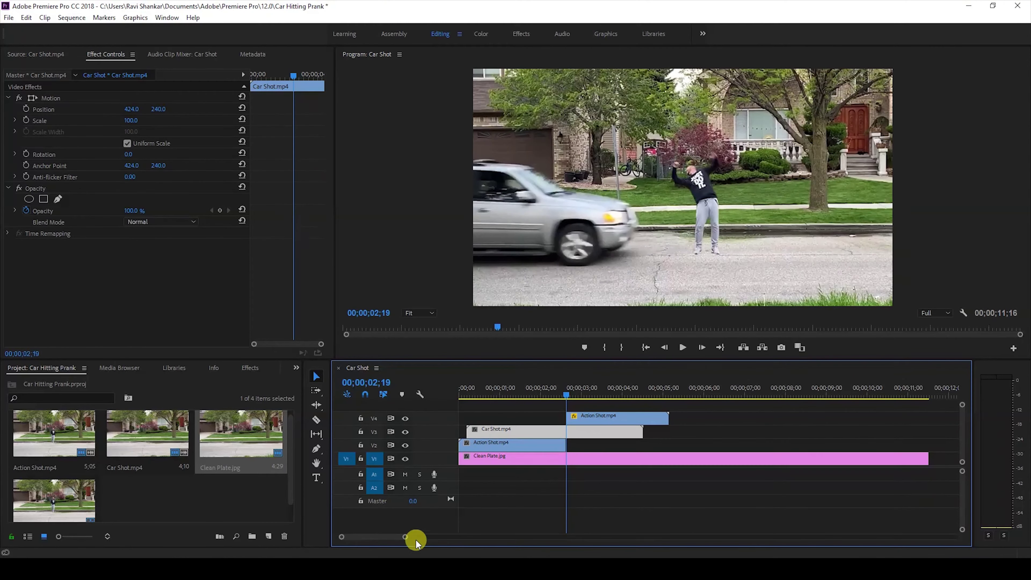
left_click_drag(406, 537, 369, 536)
mouse_move(742, 433)
left_mouse_down()
mouse_move(781, 434)
mouse_move(757, 431)
left_mouse_up()
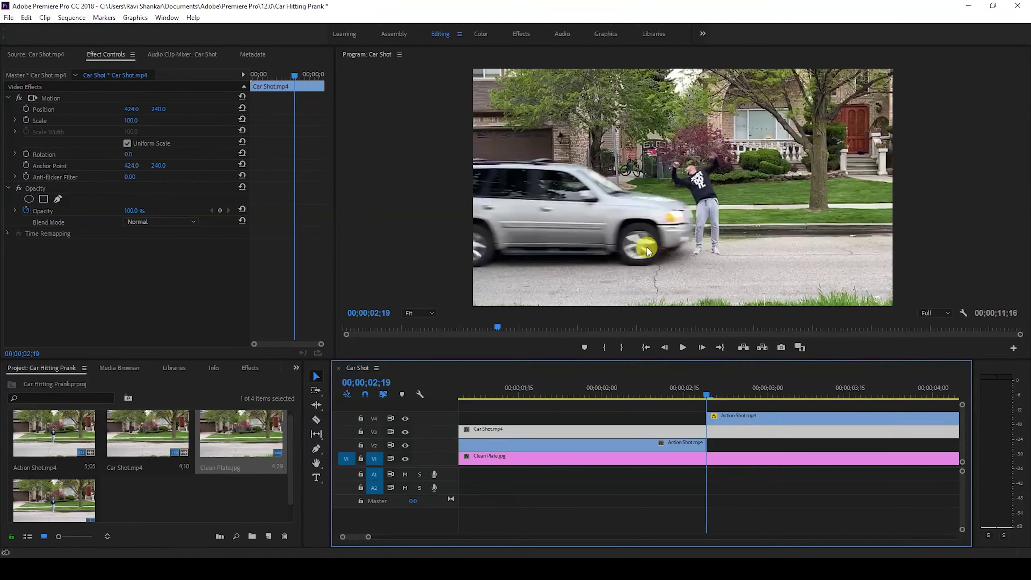
Preview the frames before impact and razor-cut Car Shot on V3 at 02;11
left_click_drag(639, 399, 709, 398)
left_click_drag(368, 537, 382, 537)
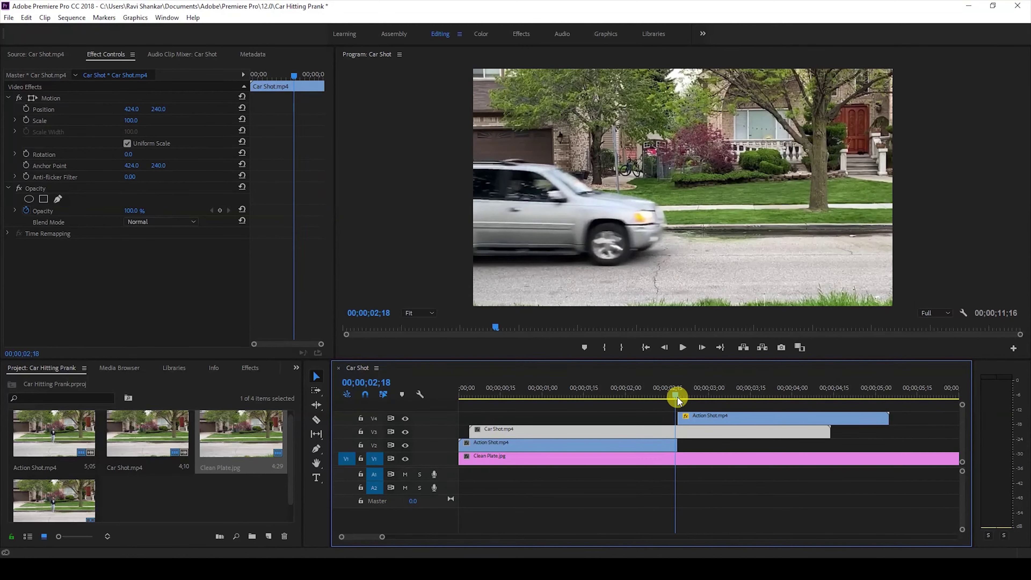
left_click_drag(679, 396, 658, 402)
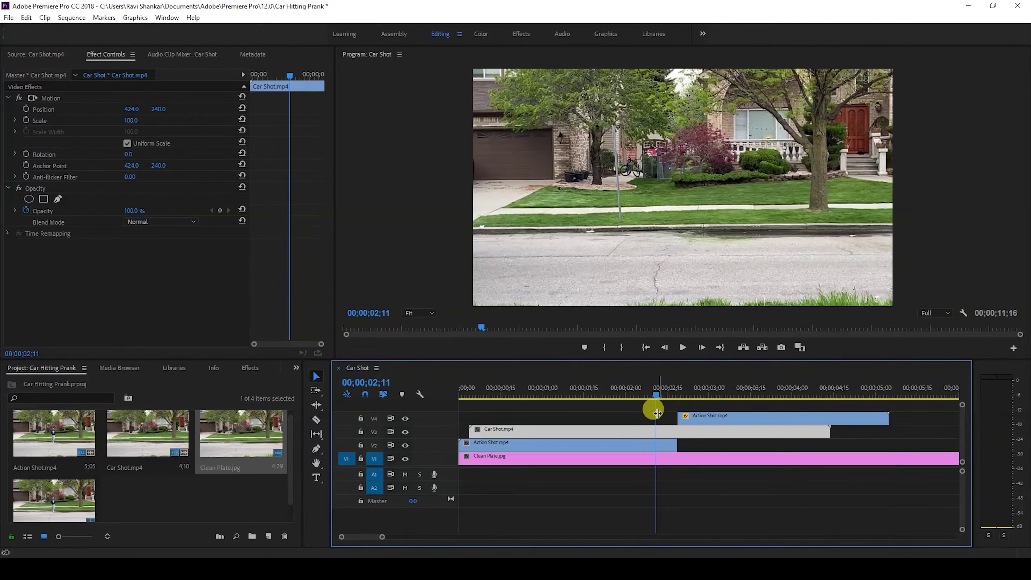
left_click(316, 420)
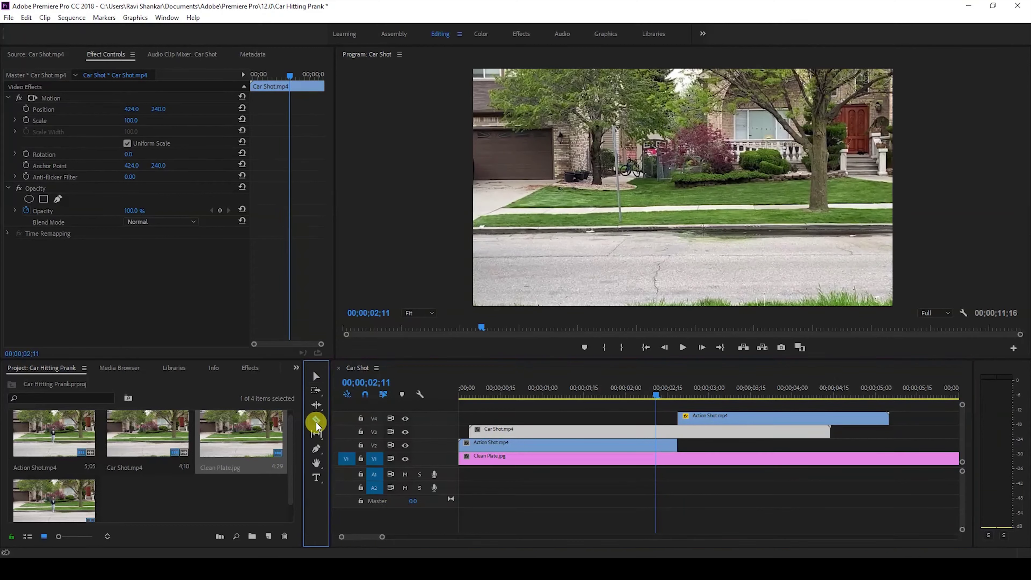
left_click(657, 430)
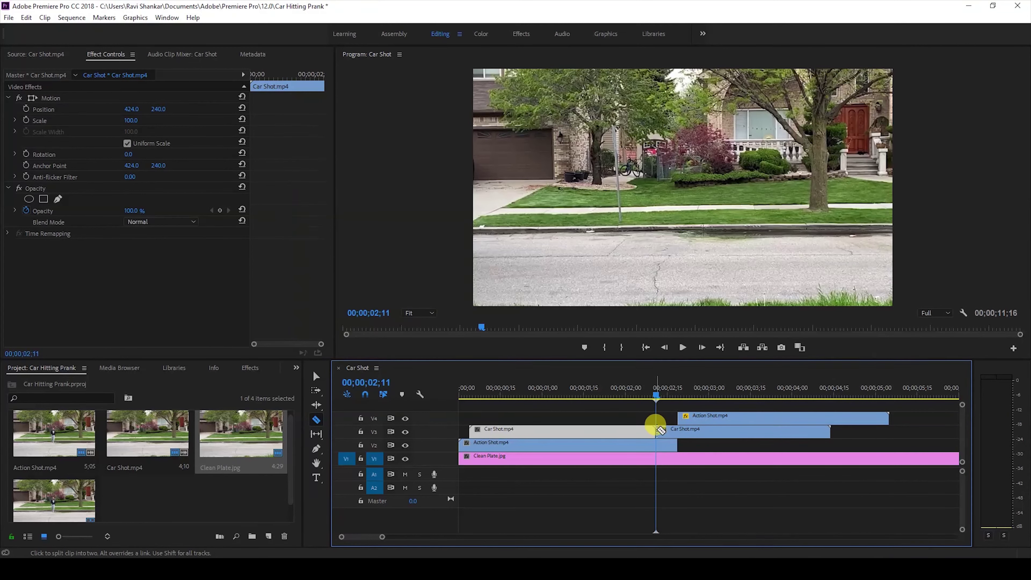
Delete the first part of Car Shot and return the playhead to 02;19
key("v")
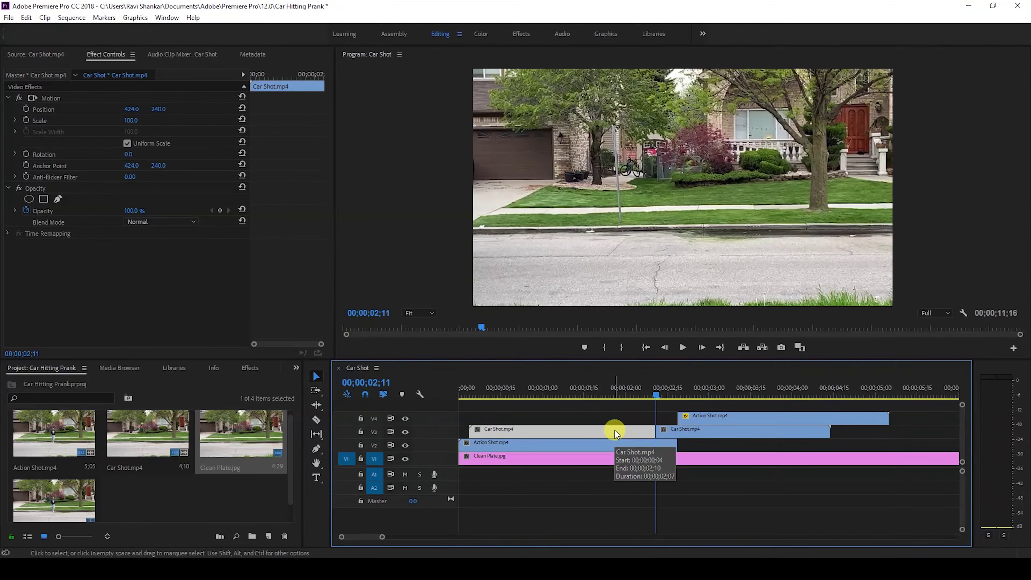
key("Delete")
left_click(629, 390)
left_click_drag(627, 390, 678, 394)
Select Car Shot and start a freehand pen mask on its Opacity effect
left_click(680, 418)
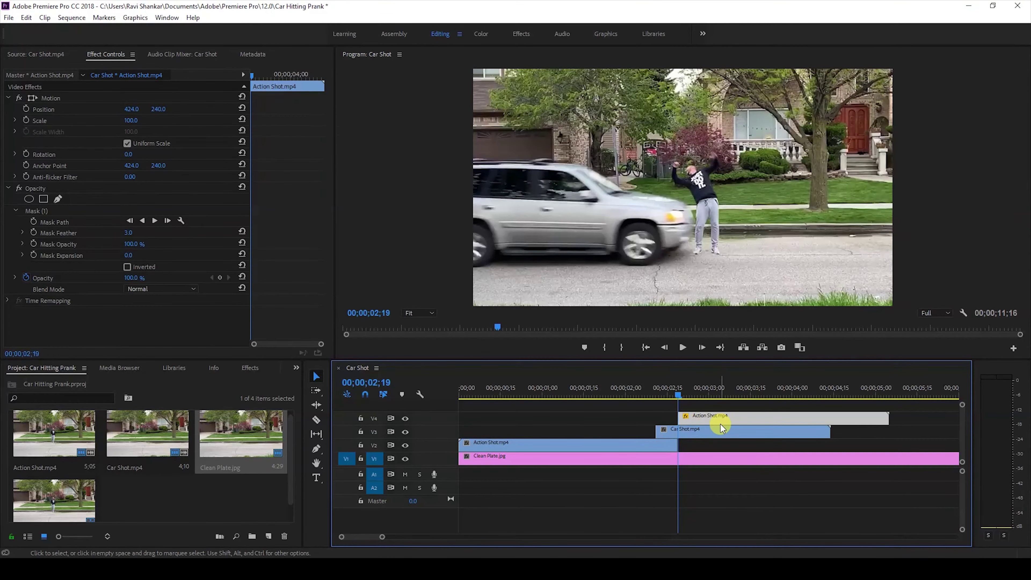
left_click_drag(674, 396, 677, 400)
left_click(685, 430)
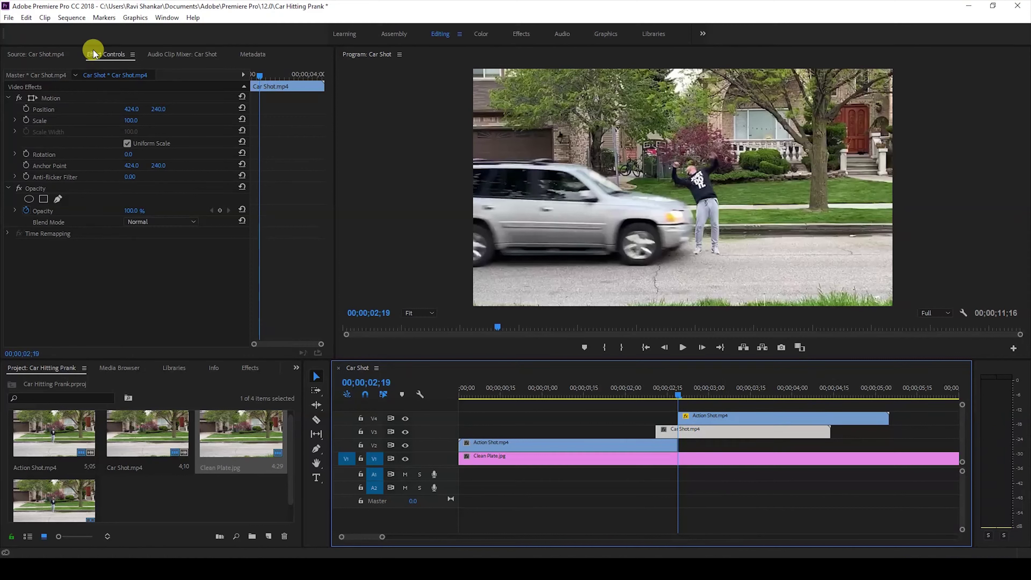
left_click(39, 189)
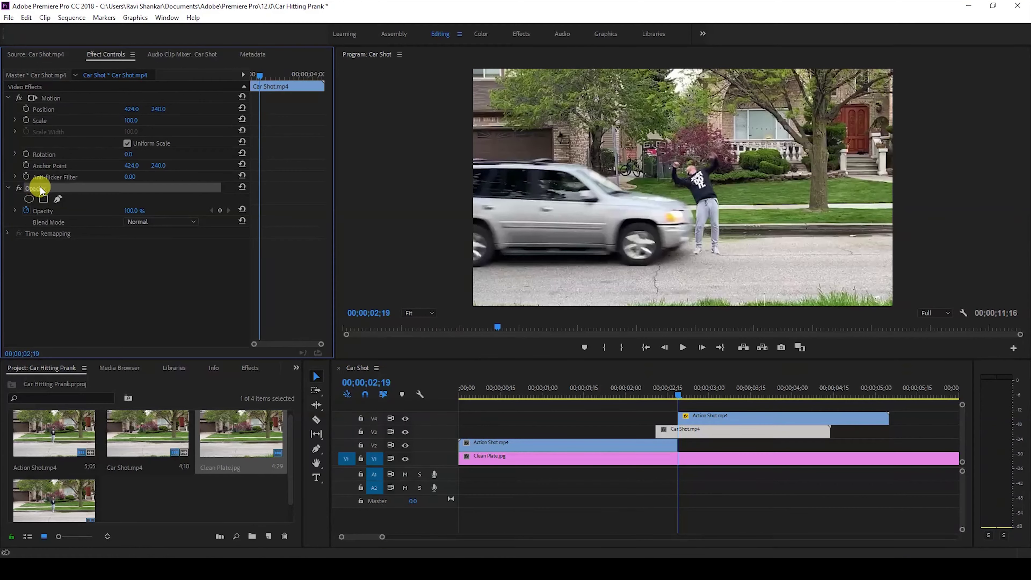
left_click(57, 199)
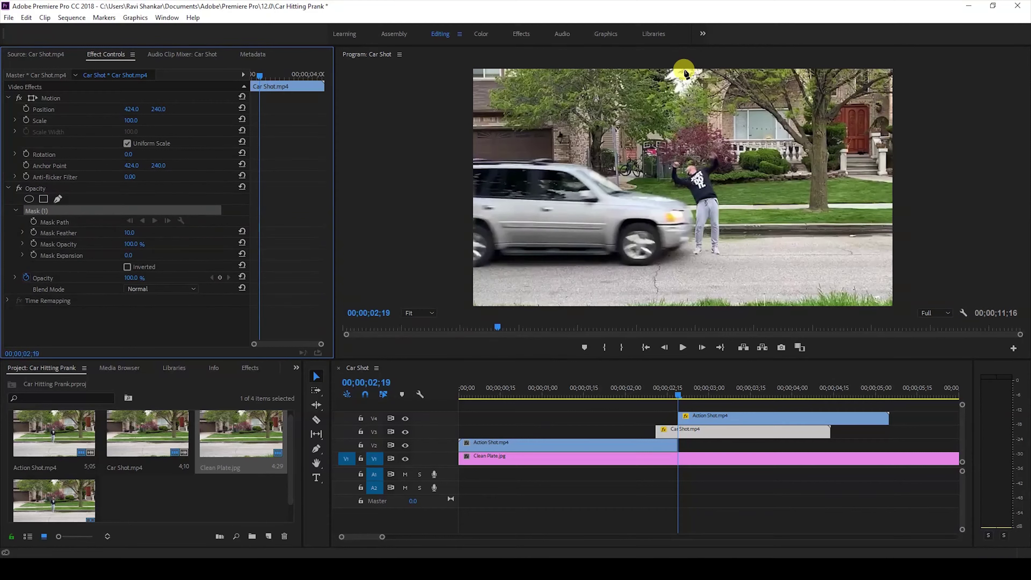
Trace the mask down the man's front, around the frame's left side, and close it
left_click(684, 71)
left_click(673, 127)
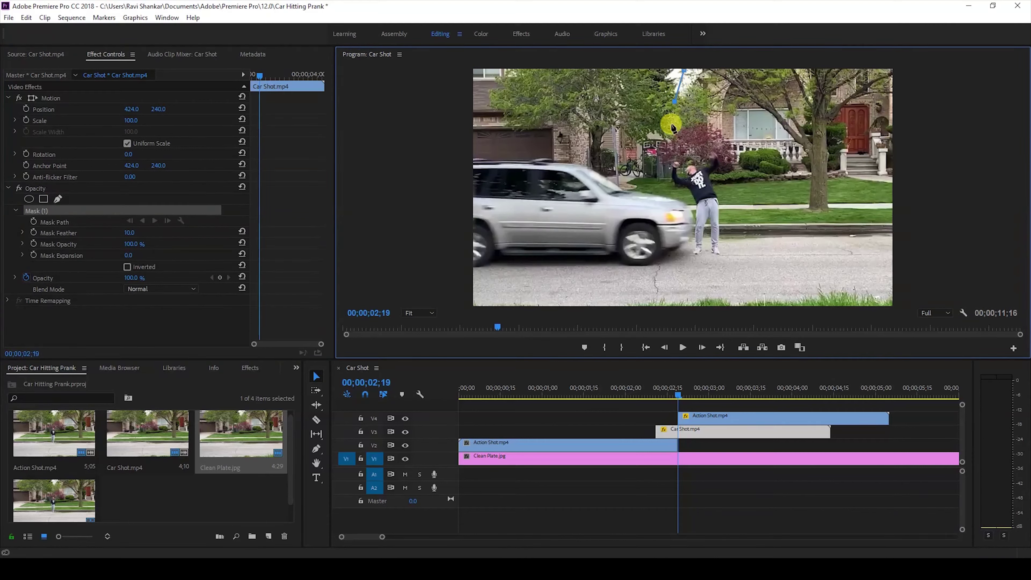
left_click(671, 160)
left_click(670, 179)
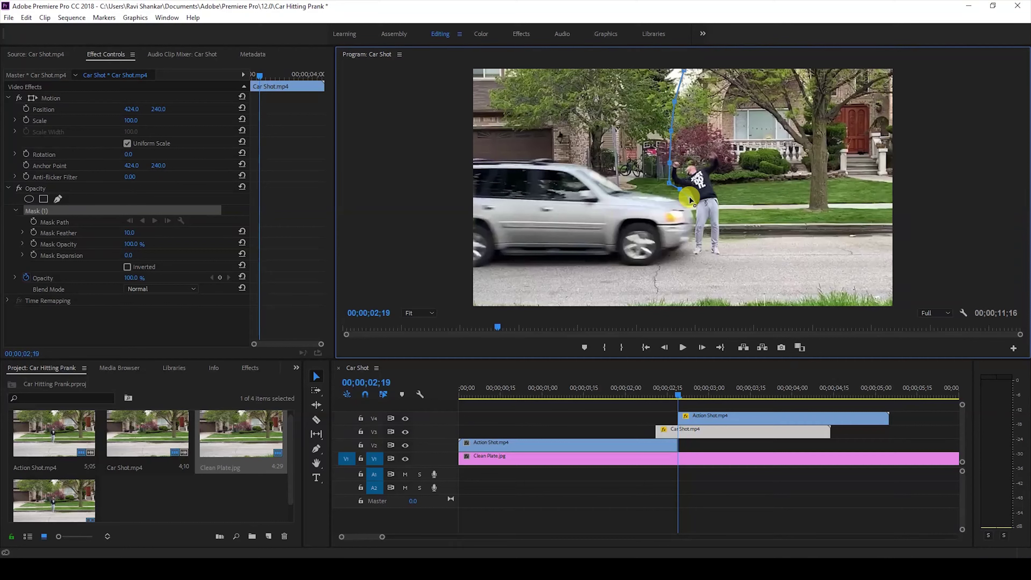
left_click(691, 271)
left_click(676, 304)
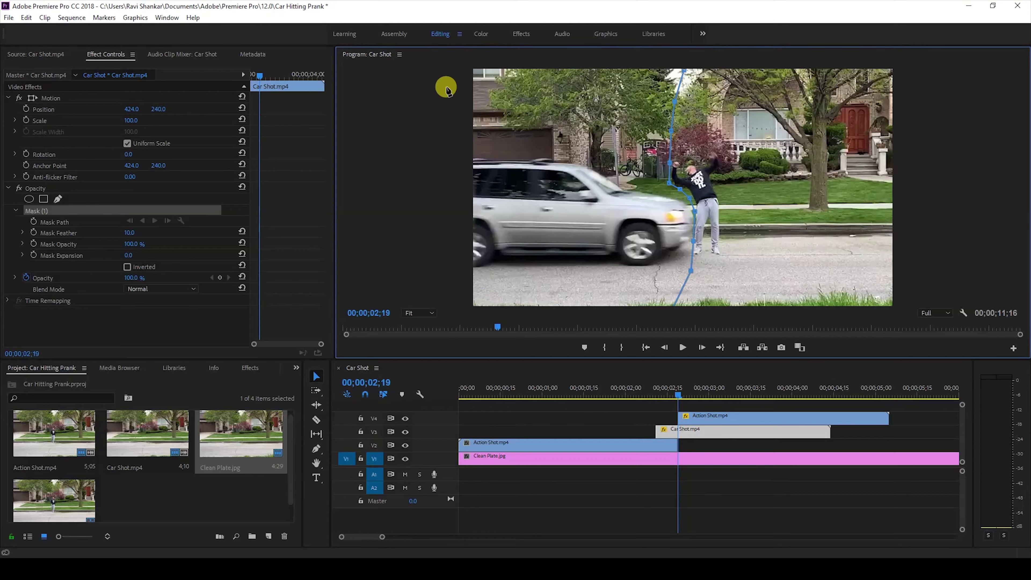
left_click(450, 70)
left_click(680, 85)
left_click(685, 393)
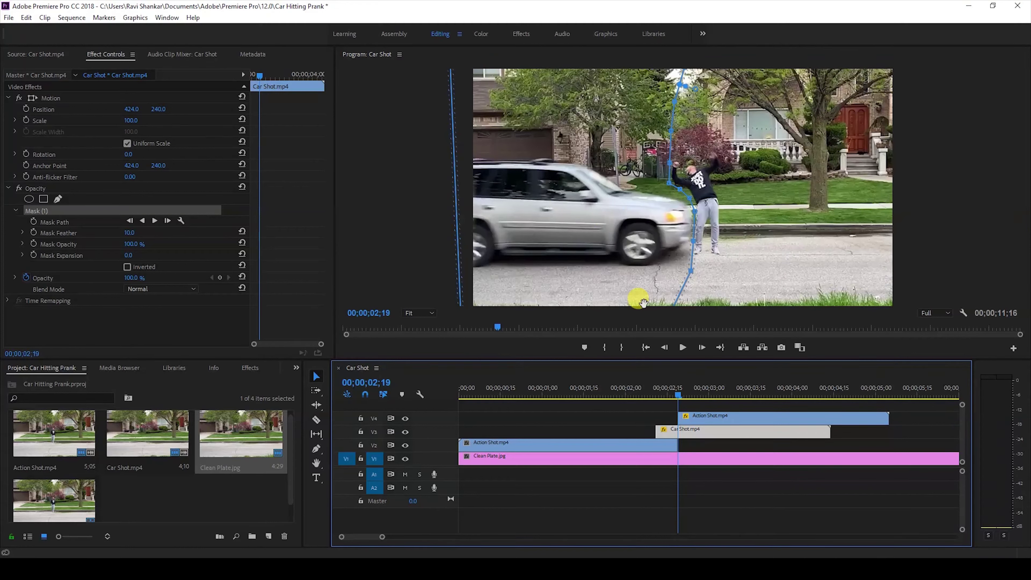
mouse_move(678, 396)
left_mouse_down()
mouse_move(651, 394)
mouse_move(679, 393)
left_mouse_up()
Keyframe the Car Shot mask path and, at 02;20, pull new points out to the right
left_click(34, 221)
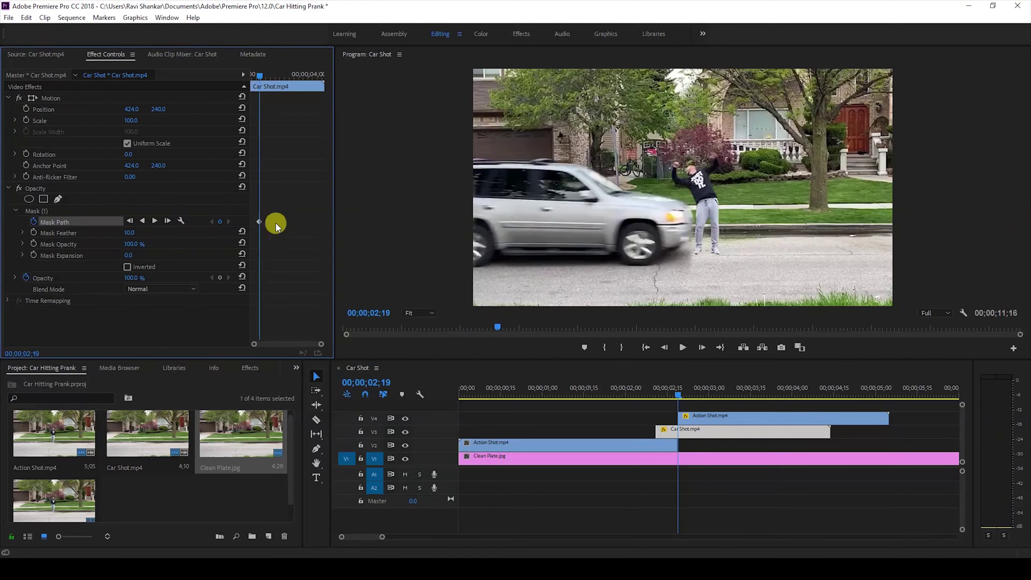
left_click(30, 211)
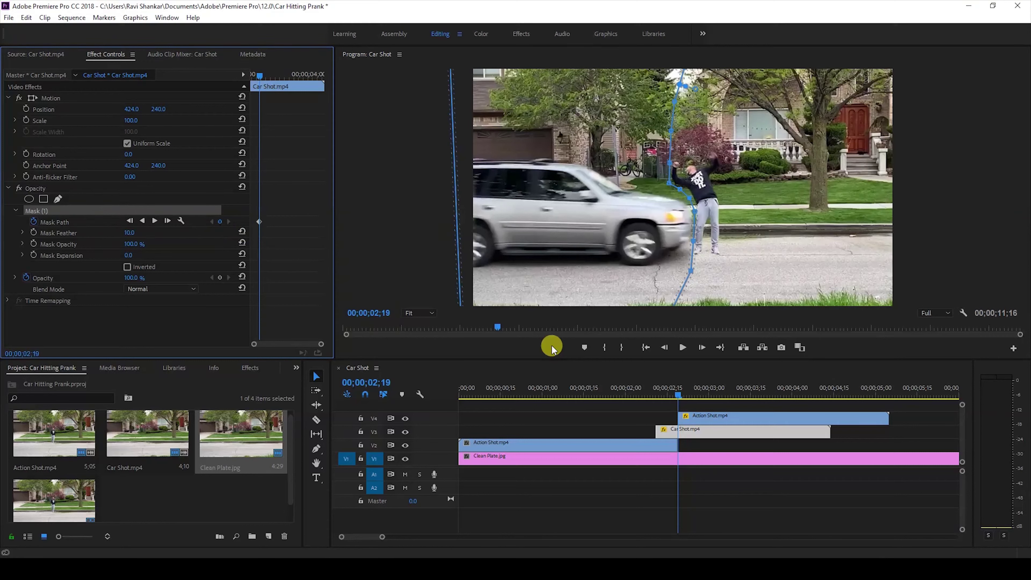
key("Right")
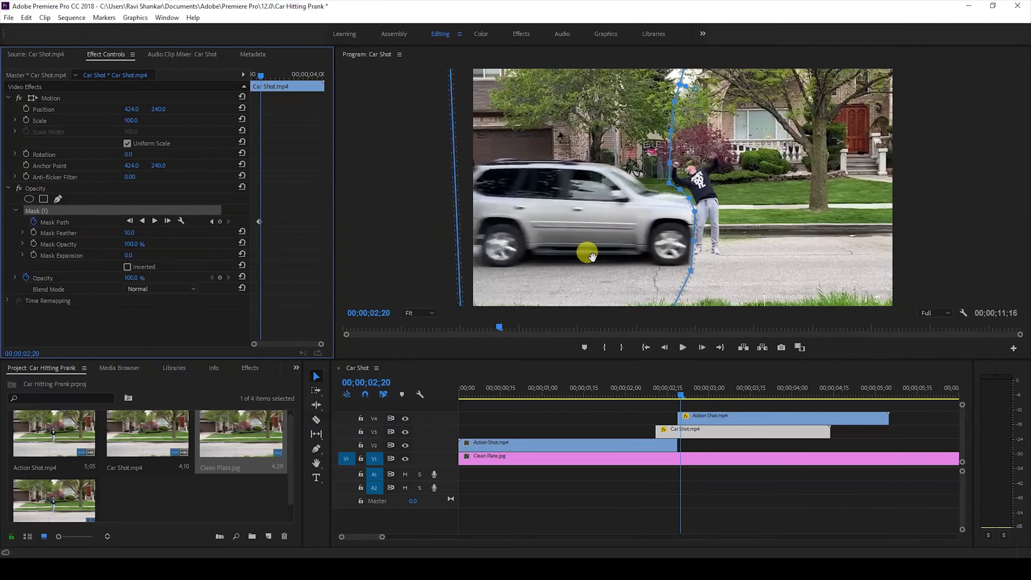
left_click_drag(687, 201, 904, 109)
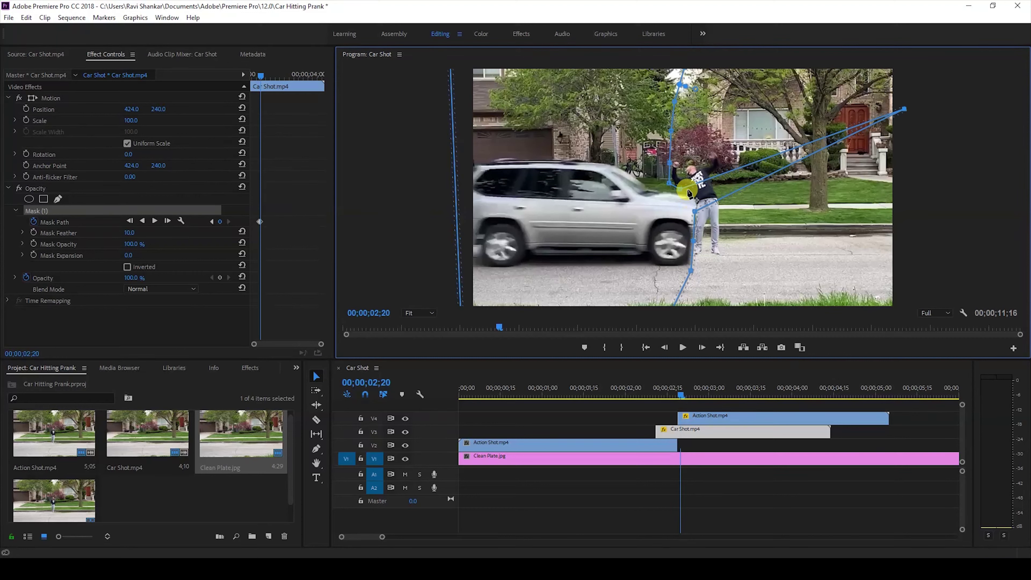
left_click_drag(682, 191, 894, 49)
Reshape the mask to cover the right edge and bottom, then preview the hit from 02;11
mouse_move(695, 166)
left_mouse_down()
mouse_move(672, 172)
mouse_move(686, 161)
left_mouse_up()
left_click_drag(744, 79, 768, 57)
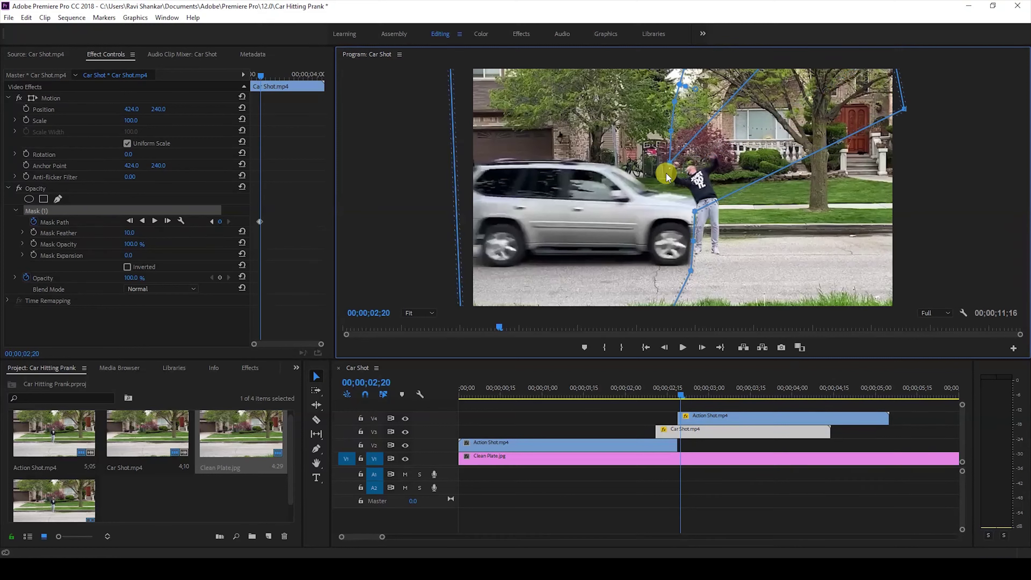
left_click(672, 160, "ctrl")
left_click_drag(692, 78, 941, 293)
mouse_move(790, 308)
left_mouse_down()
mouse_move(872, 302)
mouse_move(706, 334)
left_mouse_up()
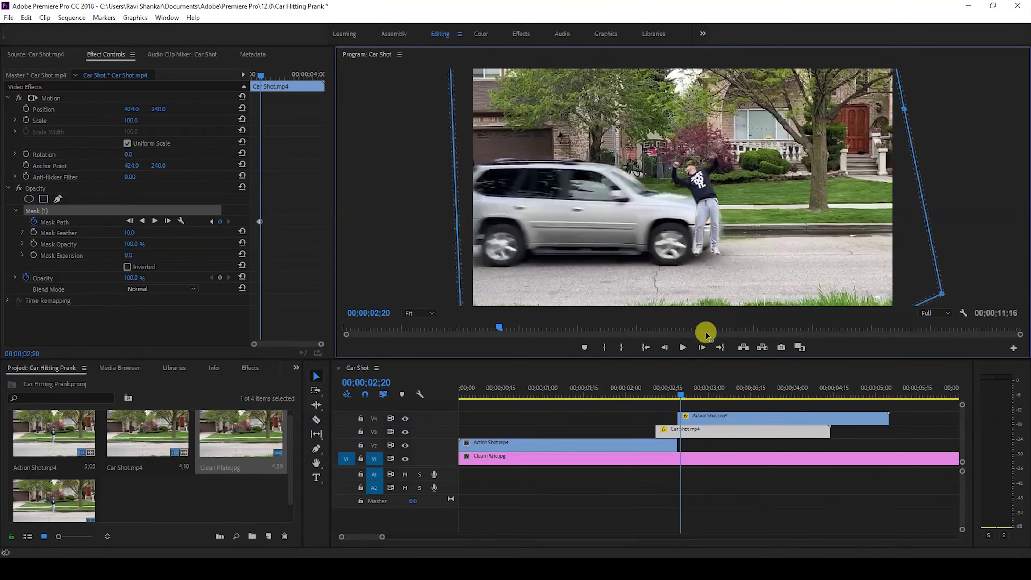
left_click(635, 403)
left_click_drag(629, 394, 678, 400)
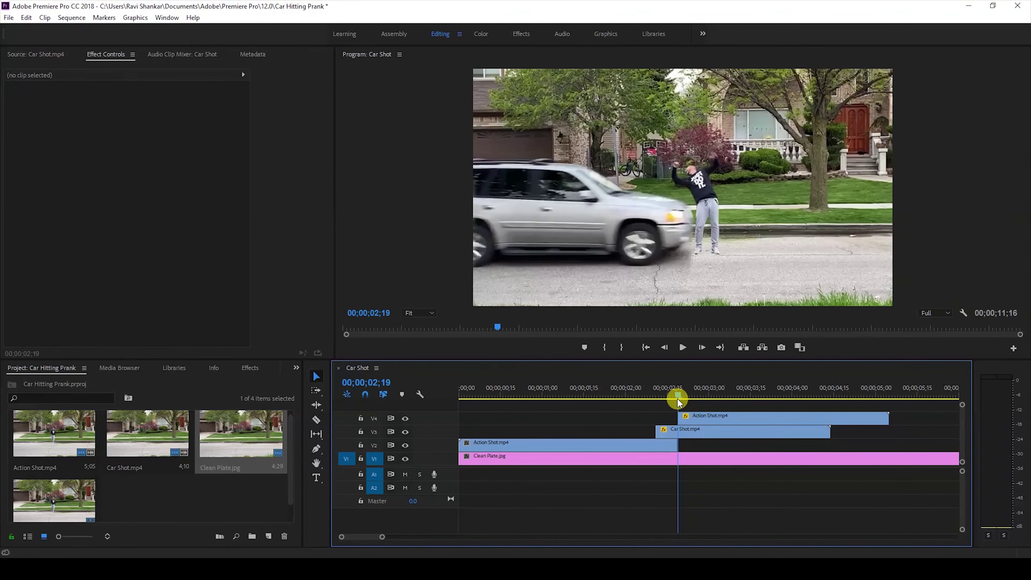
left_click(689, 416)
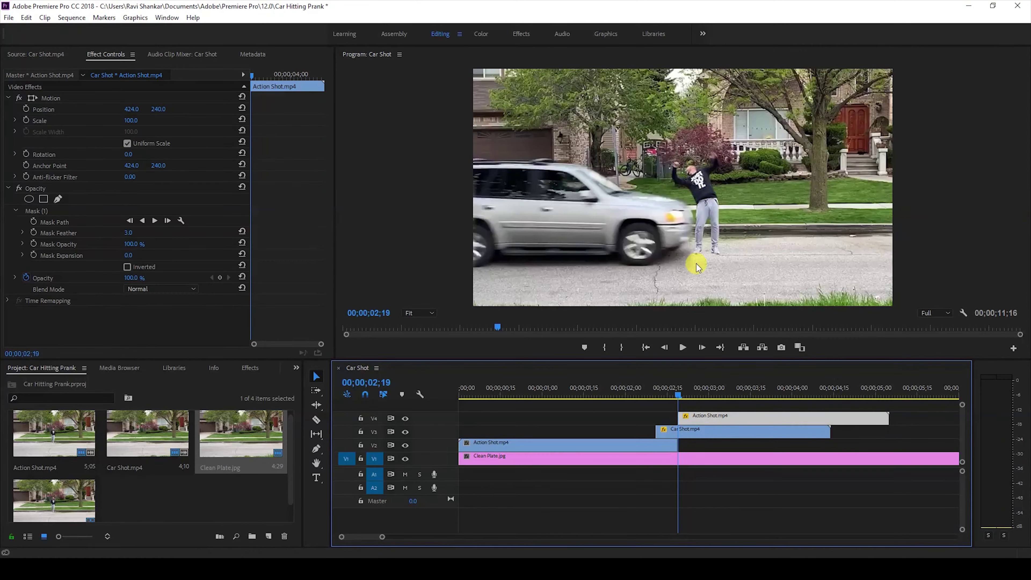
Nest the top Action Shot clip as a sequence named 'Freeze Frame'
right_click(690, 418)
right_click(751, 414)
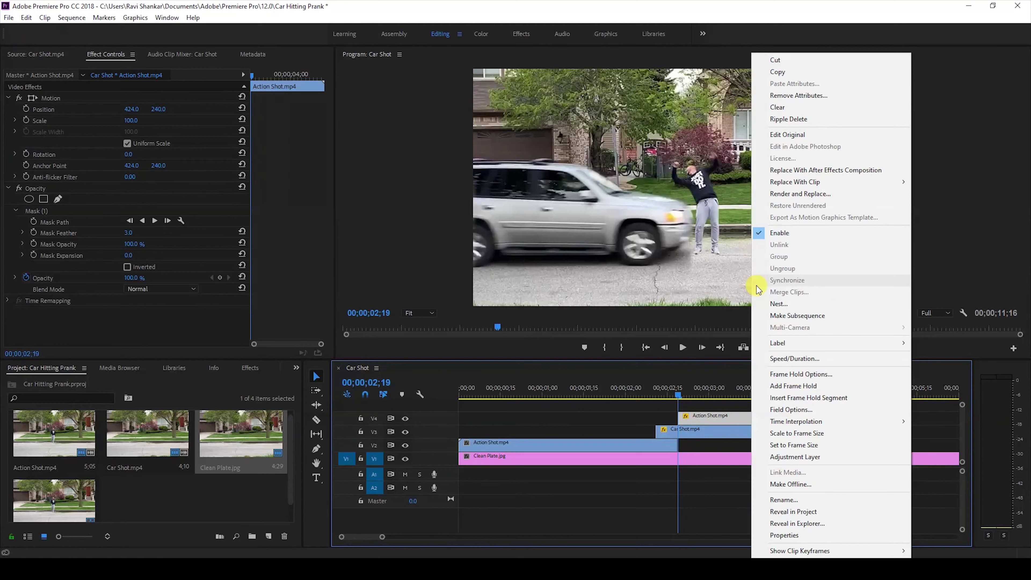
left_click(774, 306)
type("Fr")
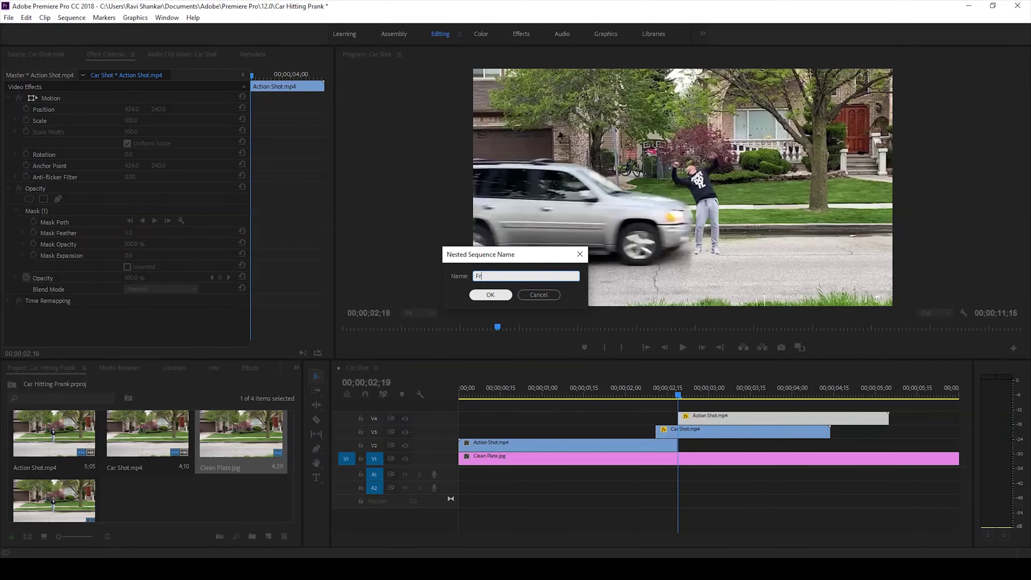
type("eeze Frame")
left_click(490, 294)
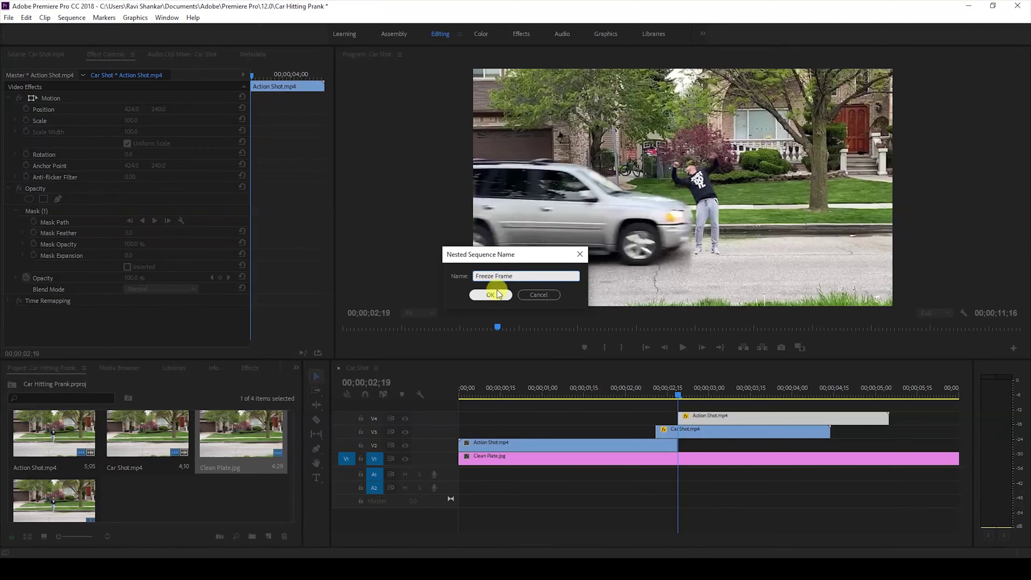
Apply the Transform effect to the Freeze Frame clip
left_click(247, 364)
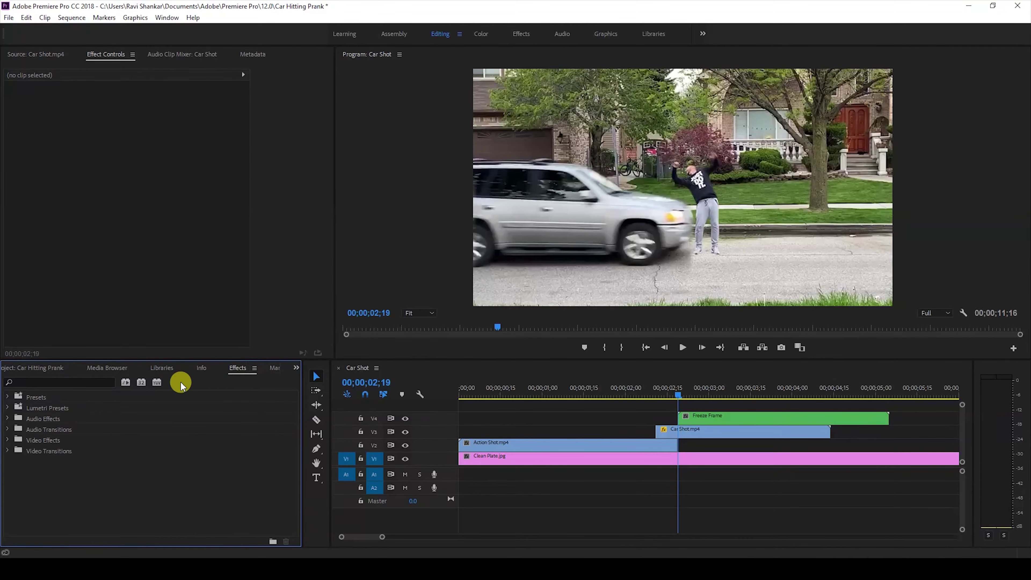
left_click(103, 381)
type("transform")
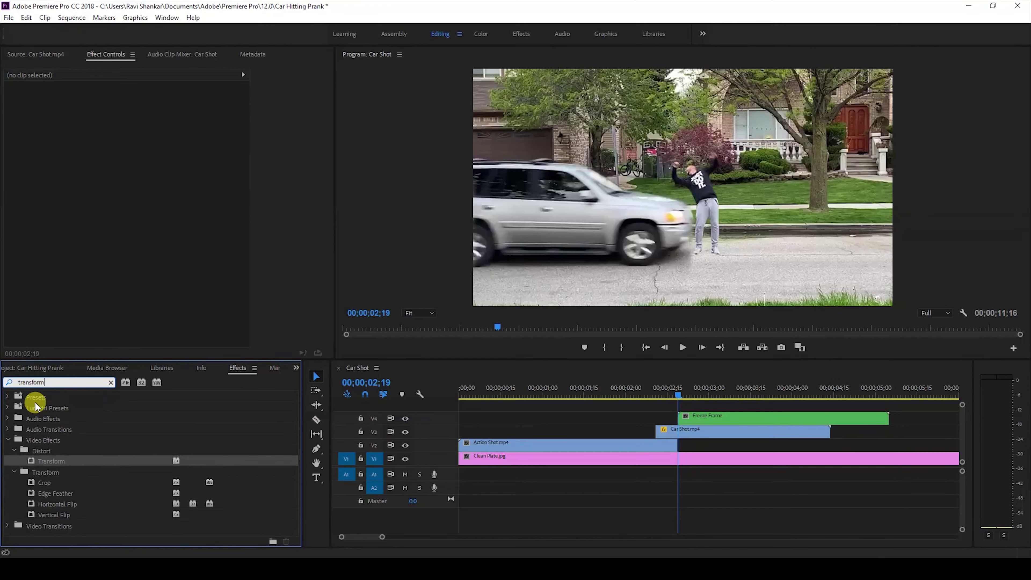
left_click_drag(49, 461, 685, 418)
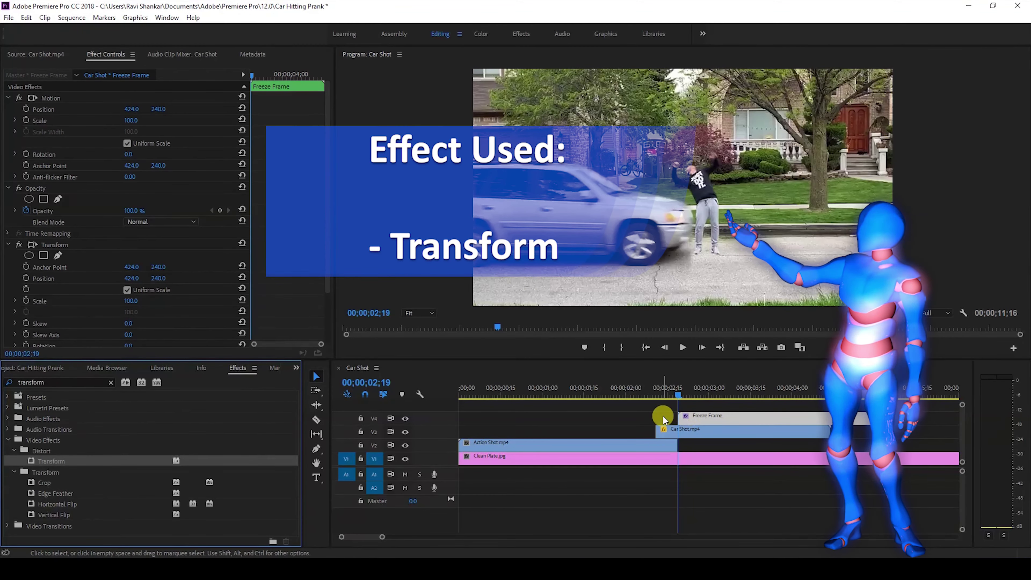
left_click(695, 418)
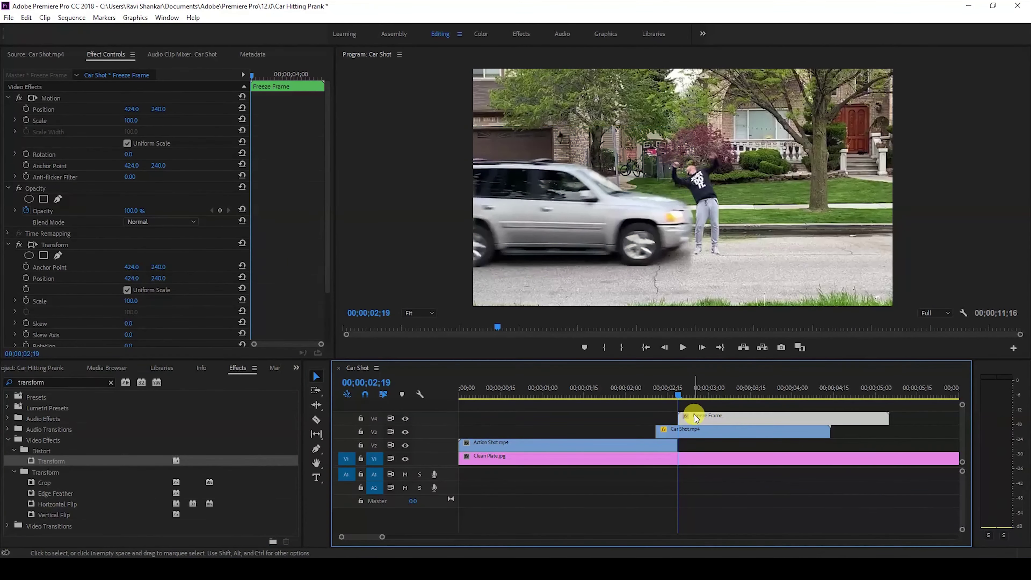
Keyframe Transform Position and move it to 876.0, 240.0 just after impact
left_click(26, 278)
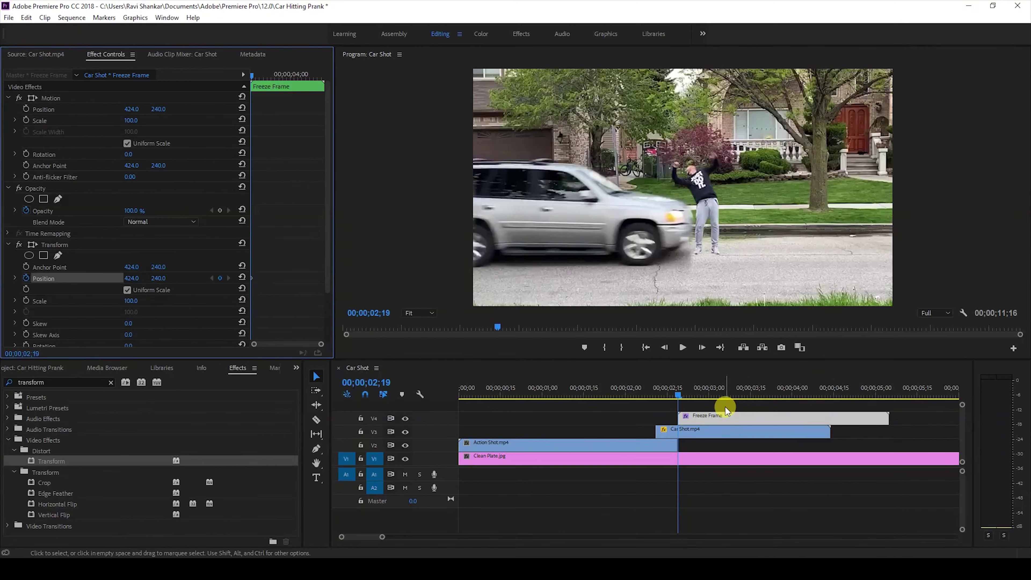
key("Right")
key("Right")
key("Right")
key("Right")
key("Right")
key("Right")
key("Right")
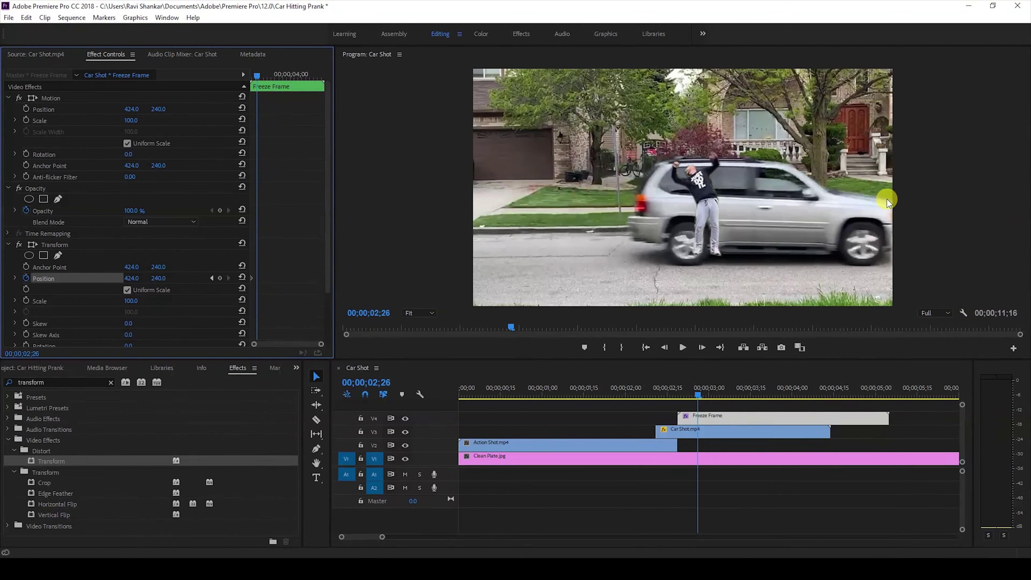
left_click_drag(133, 279, 263, 277)
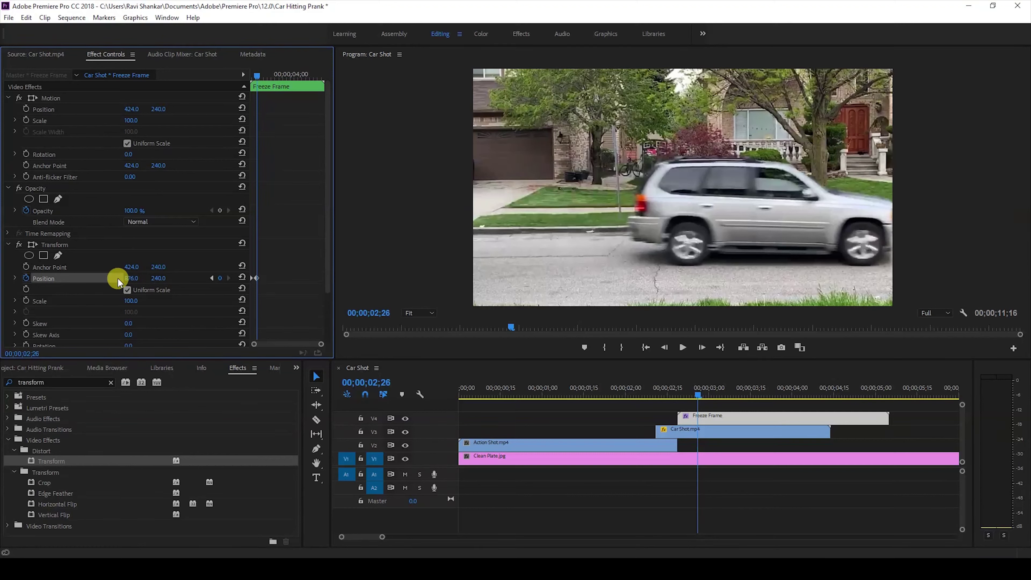
Replay the car hit several times from just before impact
left_click(649, 392)
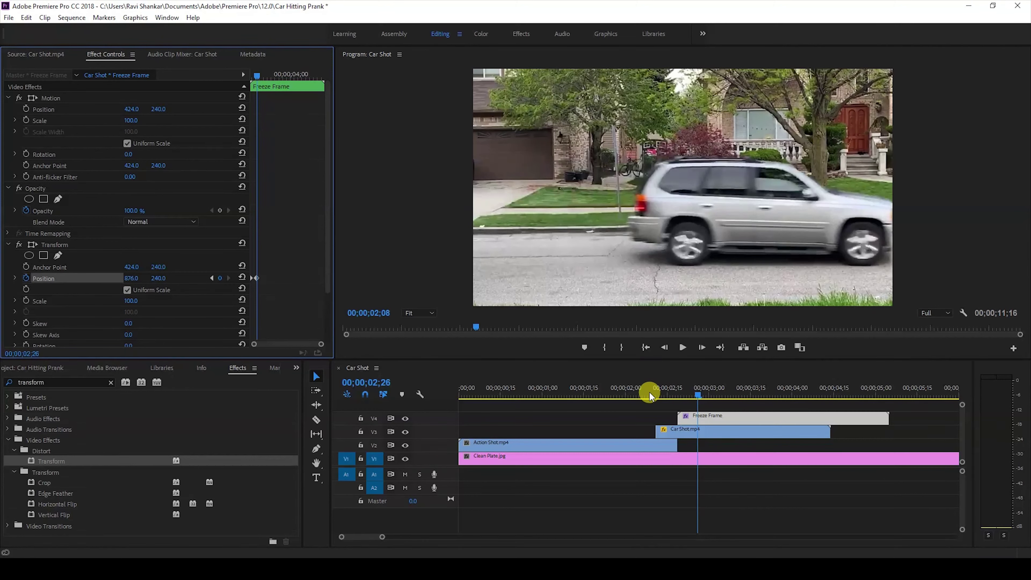
key("space")
left_click(646, 391)
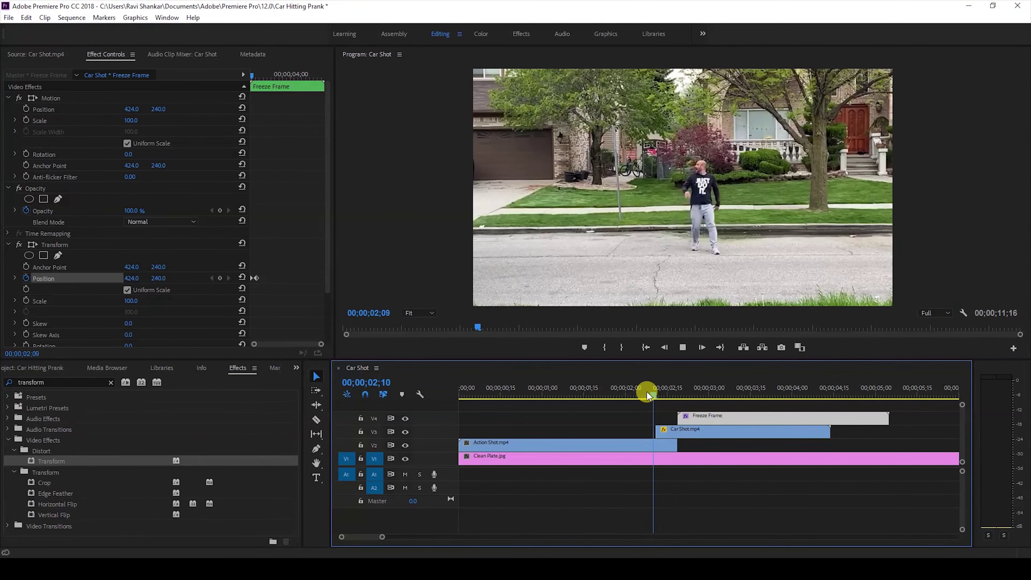
left_click(646, 392)
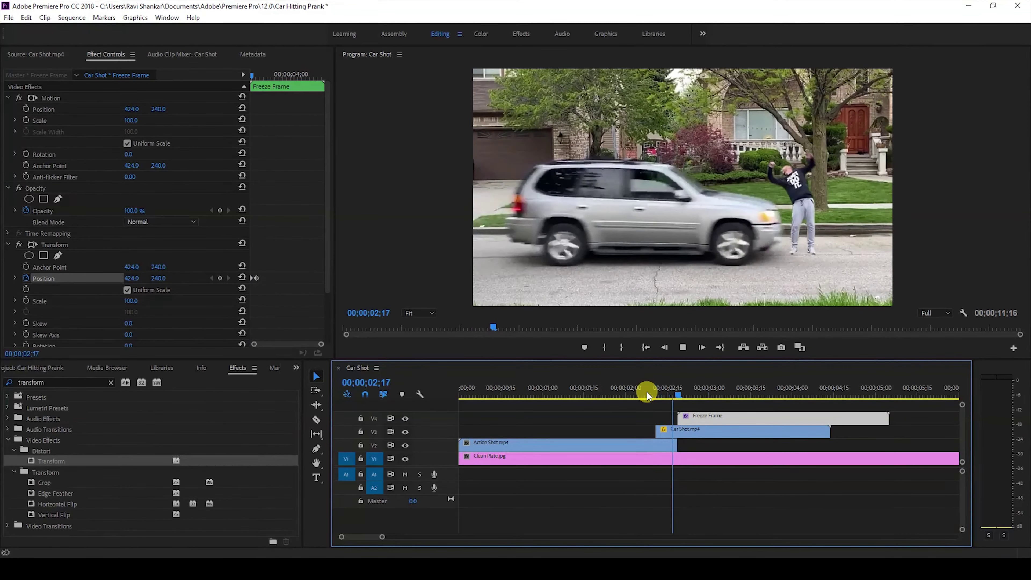
left_click(647, 392)
left_click(647, 392)
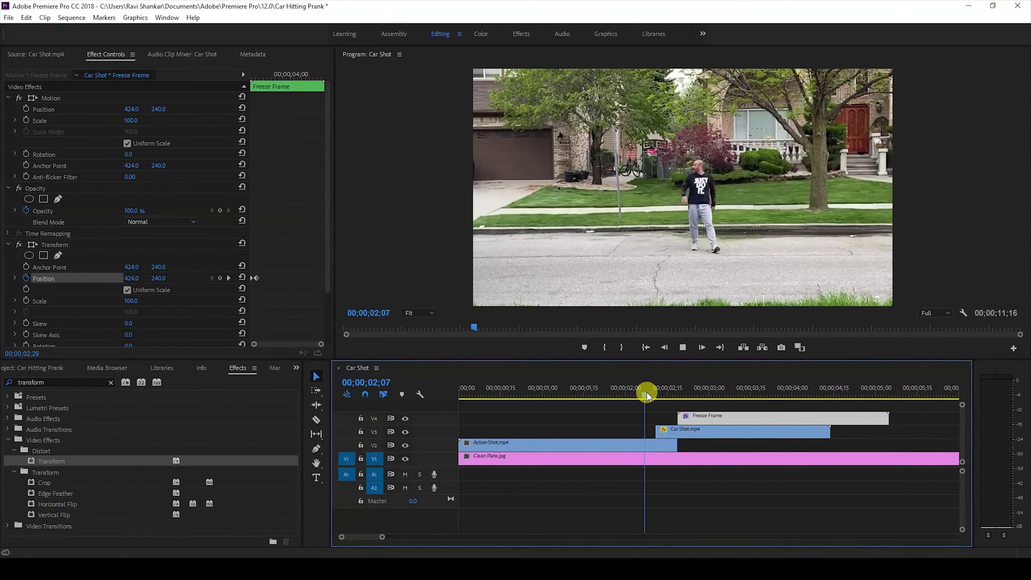
left_click(645, 393)
At the impact frame, stop using the composition's shutter angle and set the Transform Shutter Angle to 100
left_click_drag(645, 393, 677, 393)
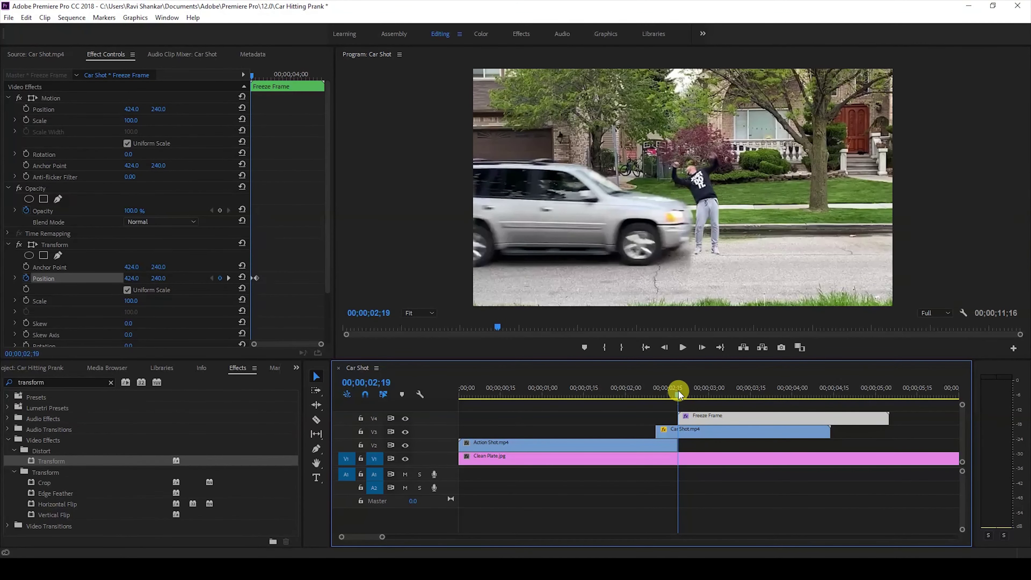
left_click_drag(327, 256, 330, 310)
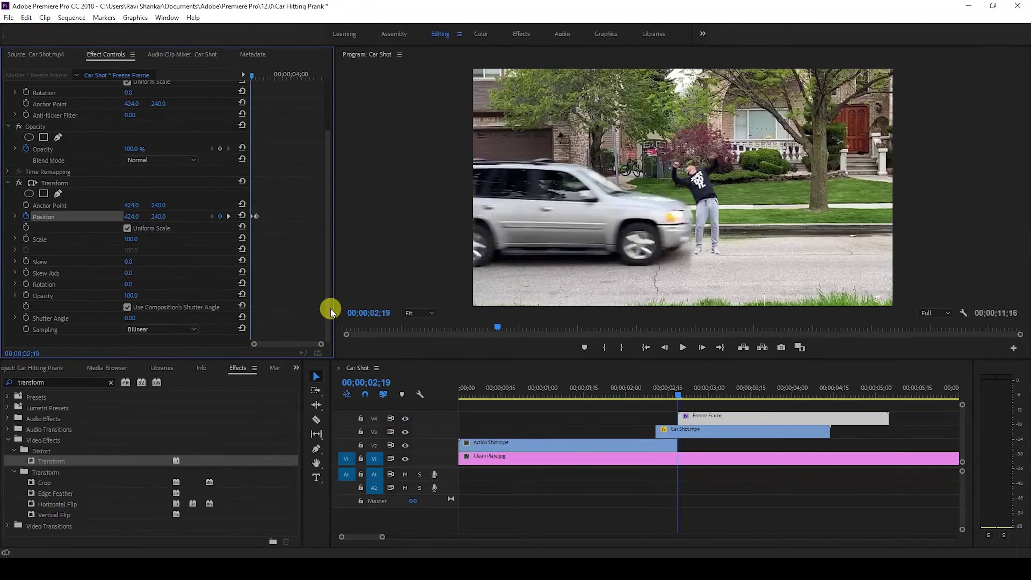
left_click(127, 308)
left_click(137, 316)
key("Return")
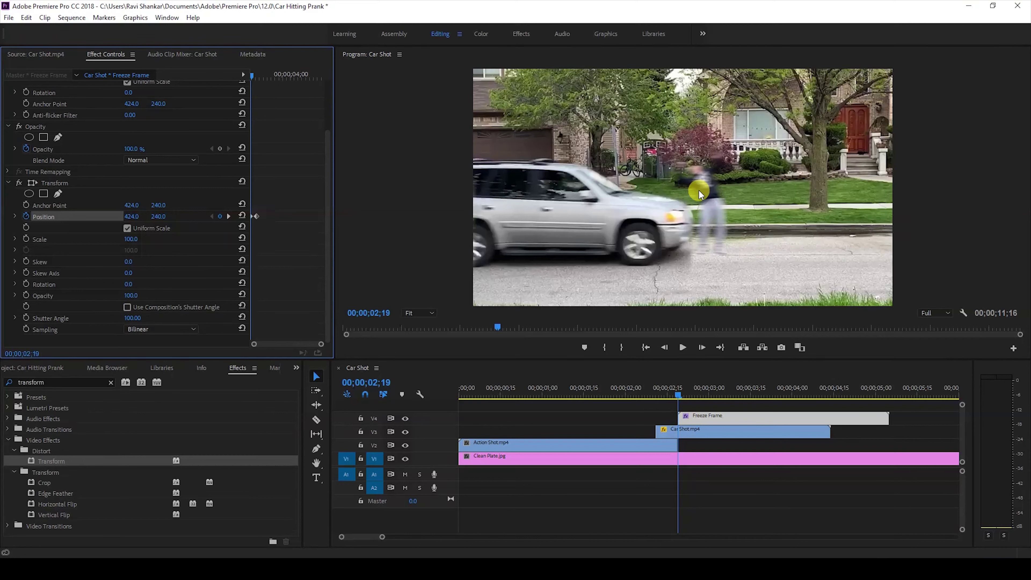
Replay the car hit several times to check the motion blur, ending on the impact frame
left_click(643, 393)
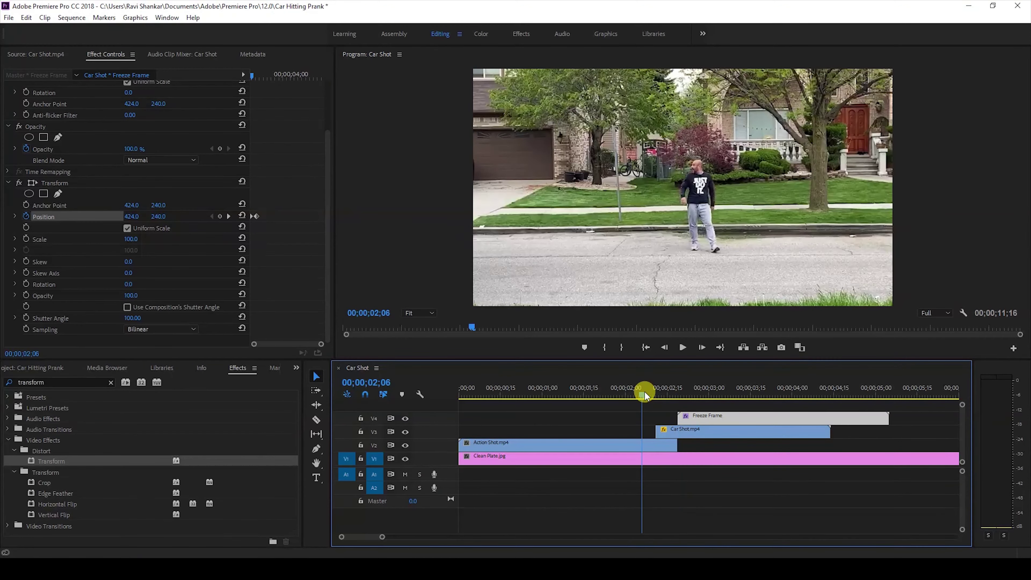
key("space")
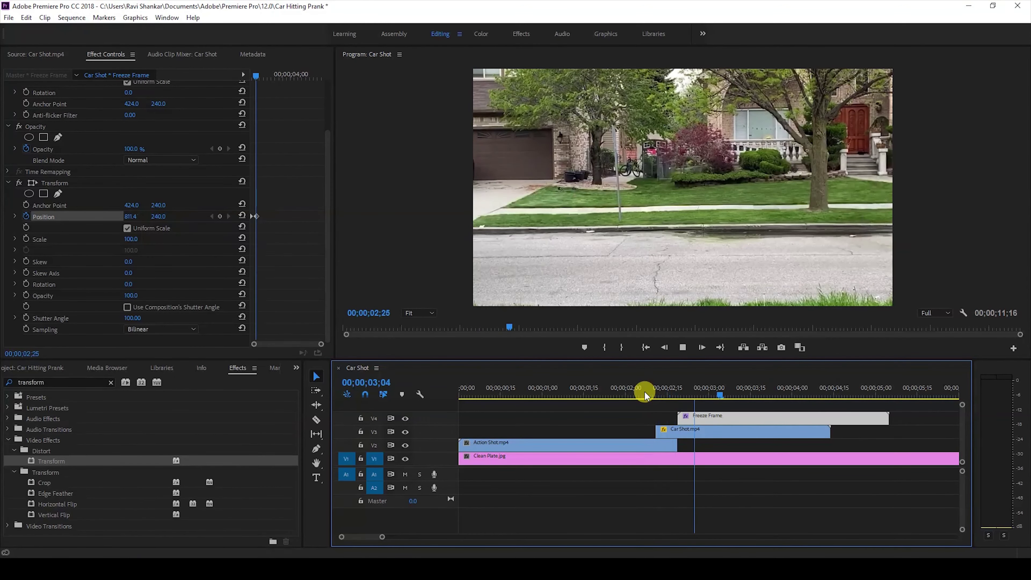
left_click(628, 388)
key("space")
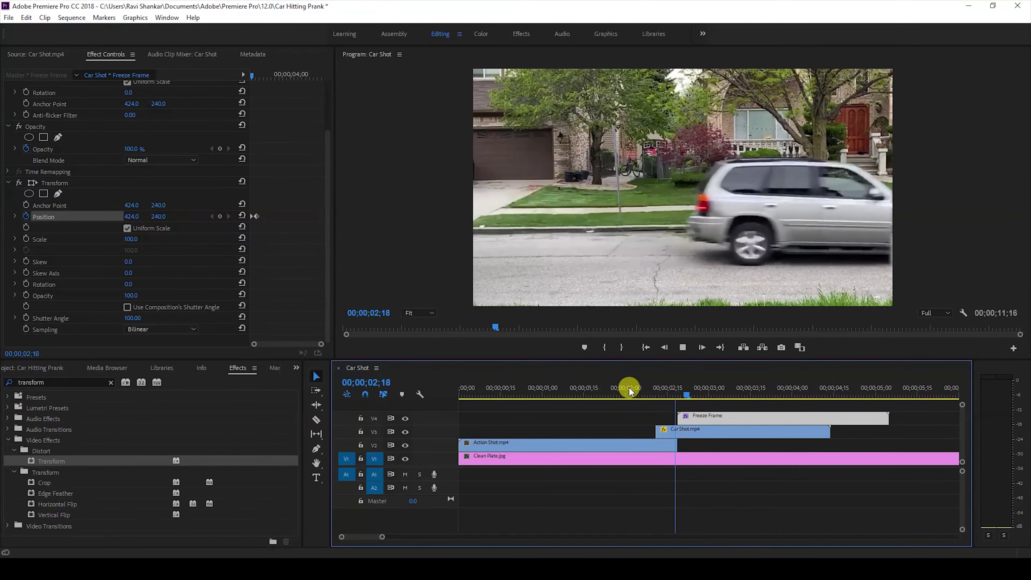
left_click(629, 388)
left_click(628, 388)
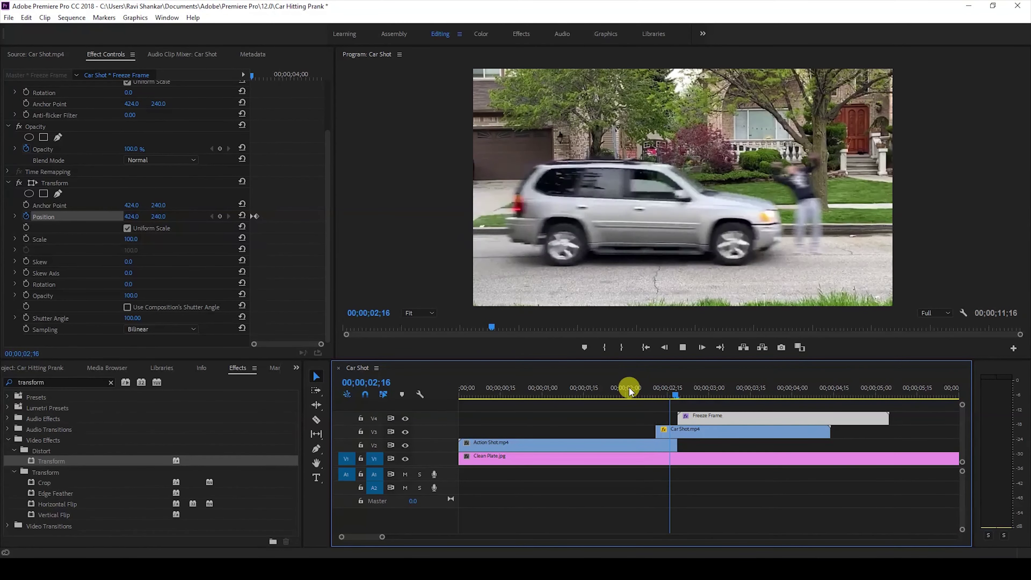
left_click(629, 388)
left_click_drag(629, 387, 680, 391)
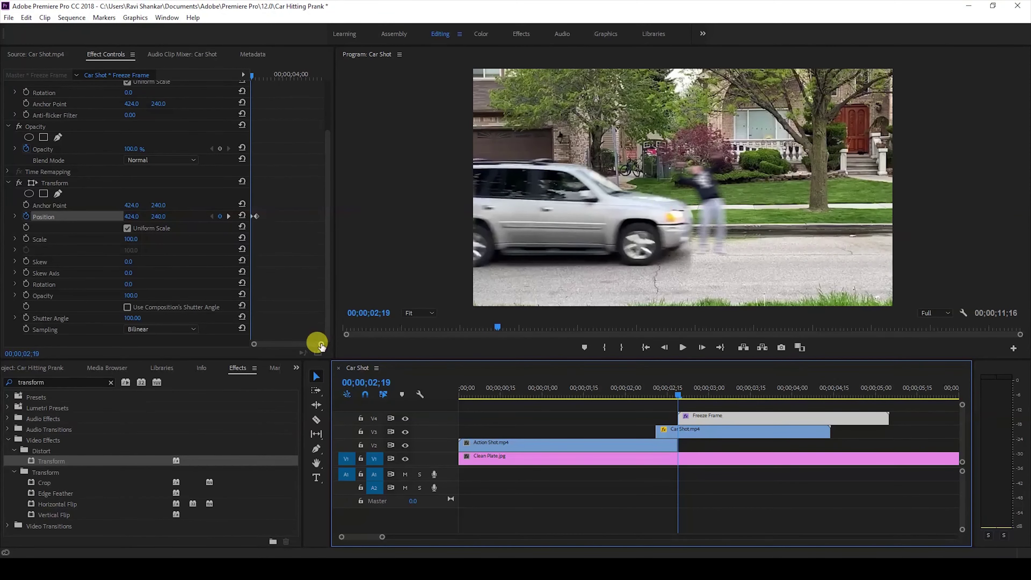
Zoom the keyframe timeline, move the knock-away one frame past impact, and play the hit
left_click_drag(315, 343, 308, 344)
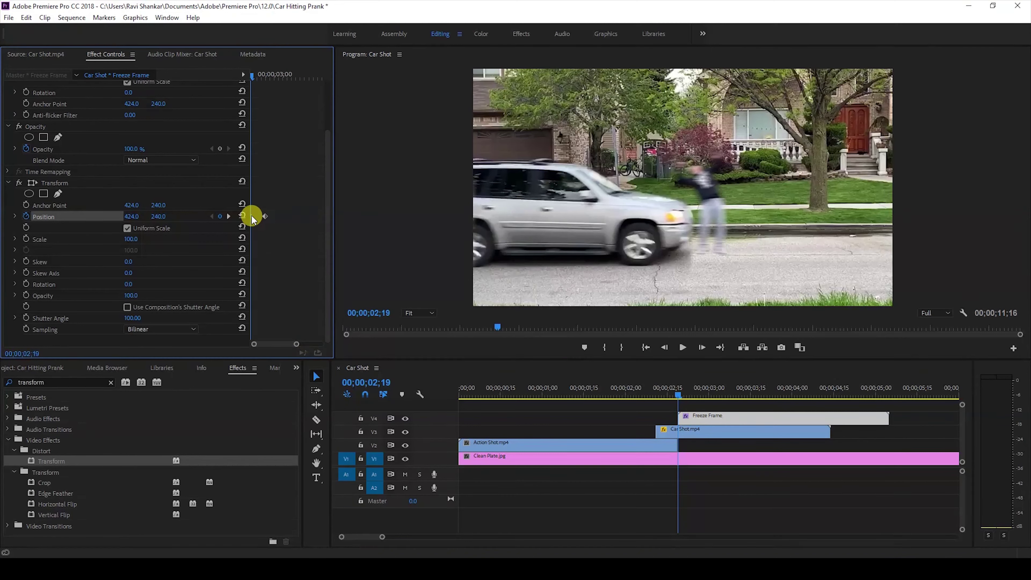
key("Right")
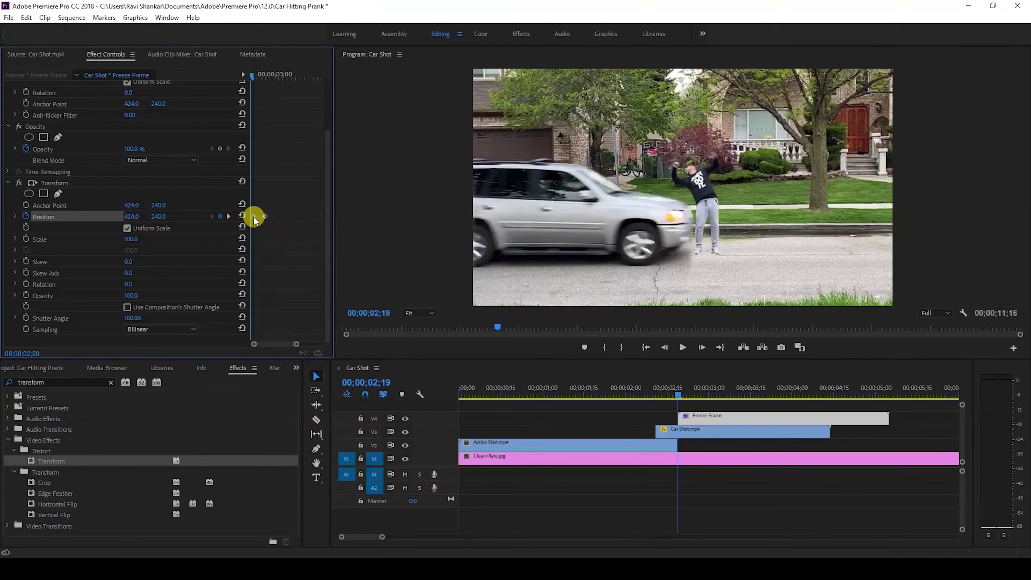
left_click(655, 394)
key("space")
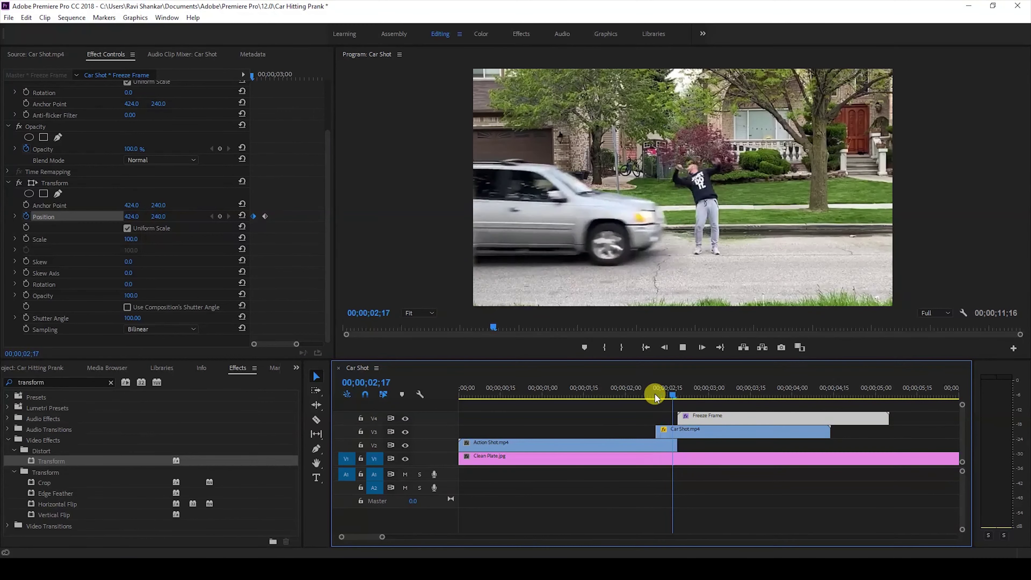
Replay the hit from before impact, return to the impact frame, and select the Car Shot clip
left_click(646, 394)
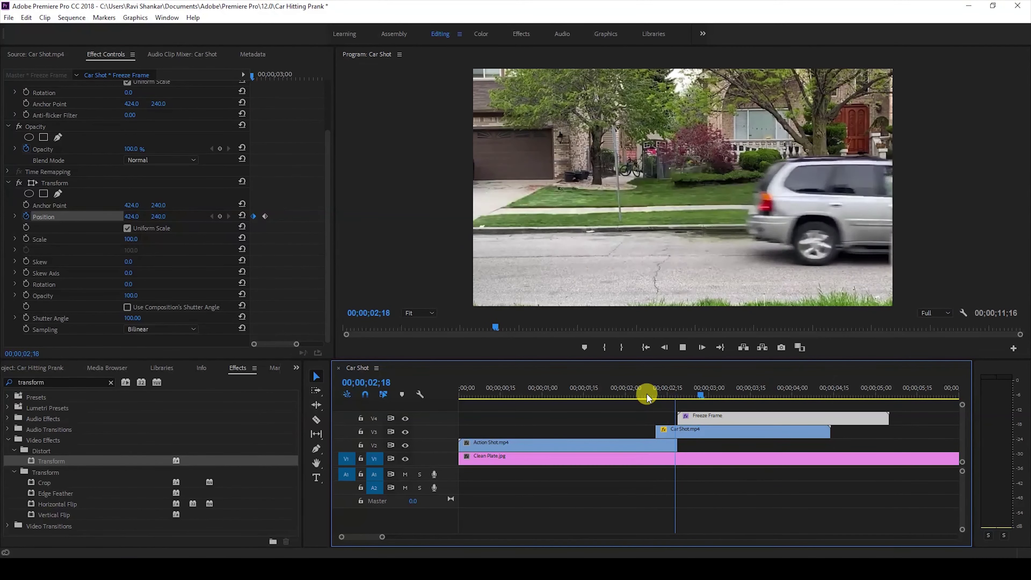
left_click(659, 394)
left_click_drag(661, 394, 679, 398)
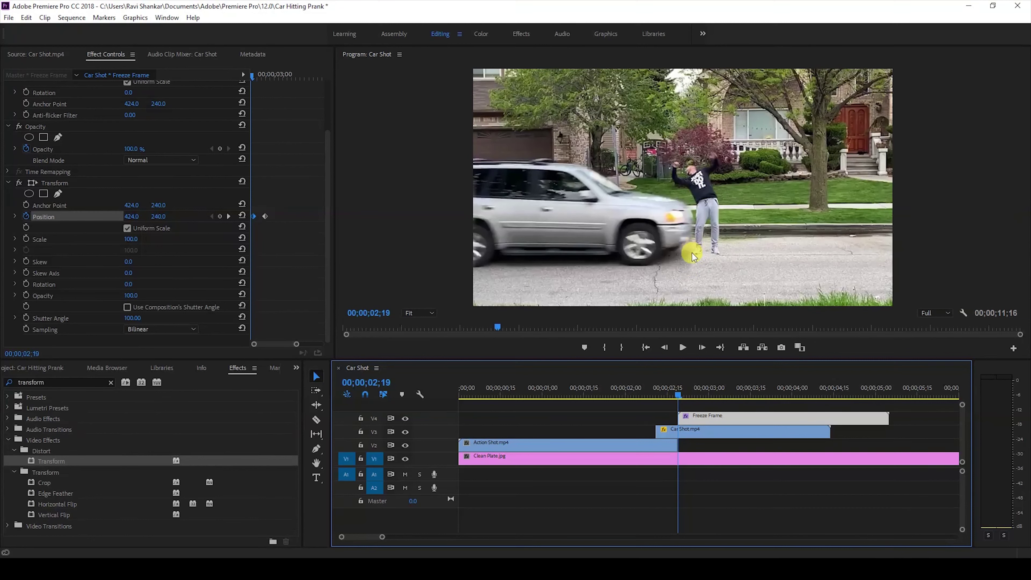
left_click(665, 432)
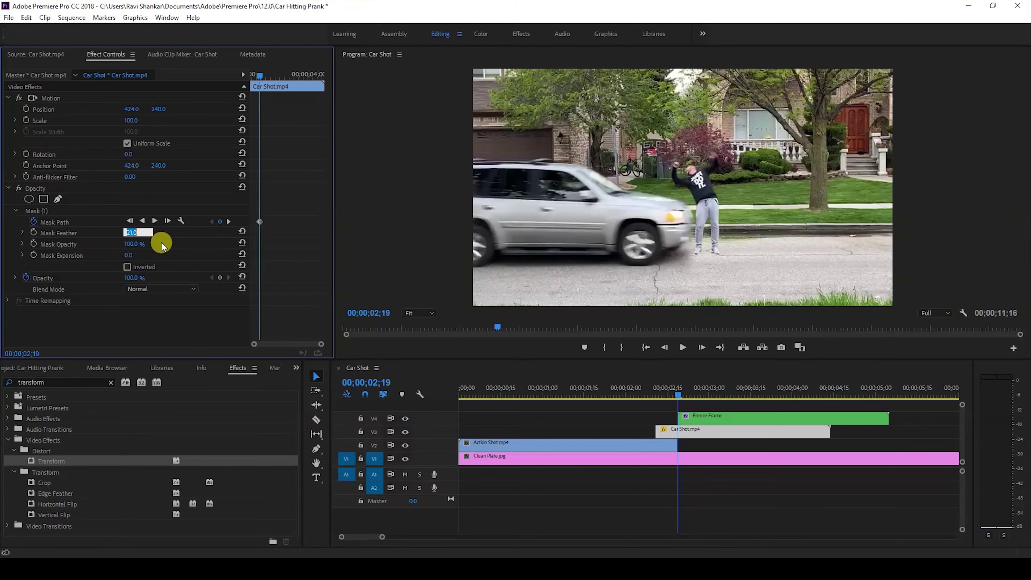
Raise the Car Shot mask feather from 10 to 20
left_click(196, 249)
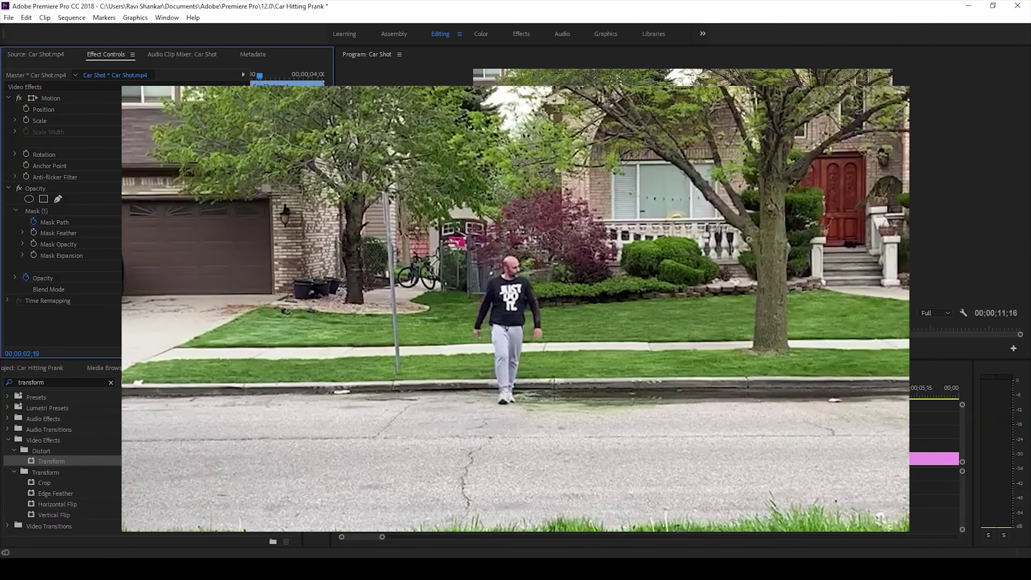
left_click(349, 388)
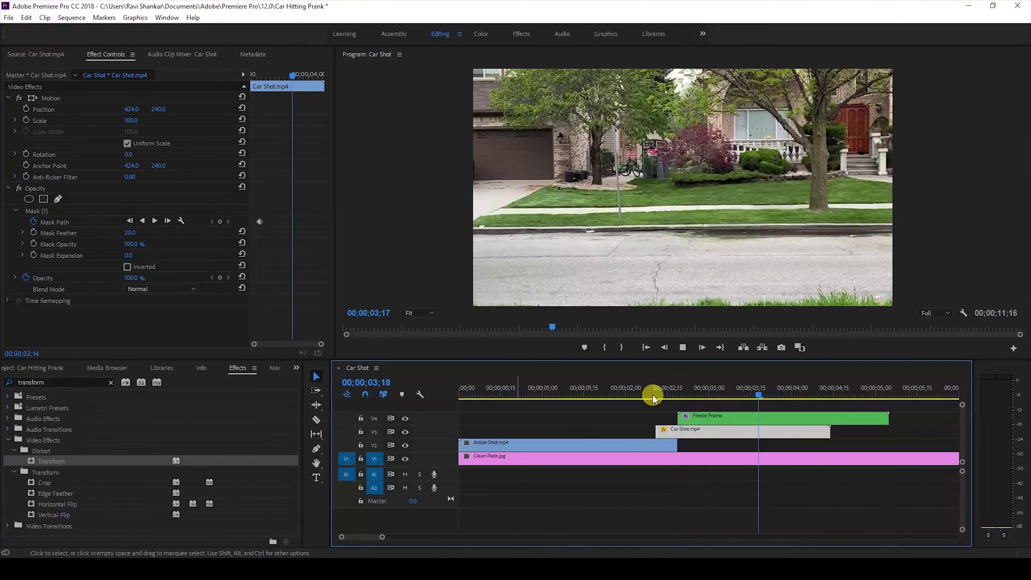
left_click_drag(652, 396, 667, 399)
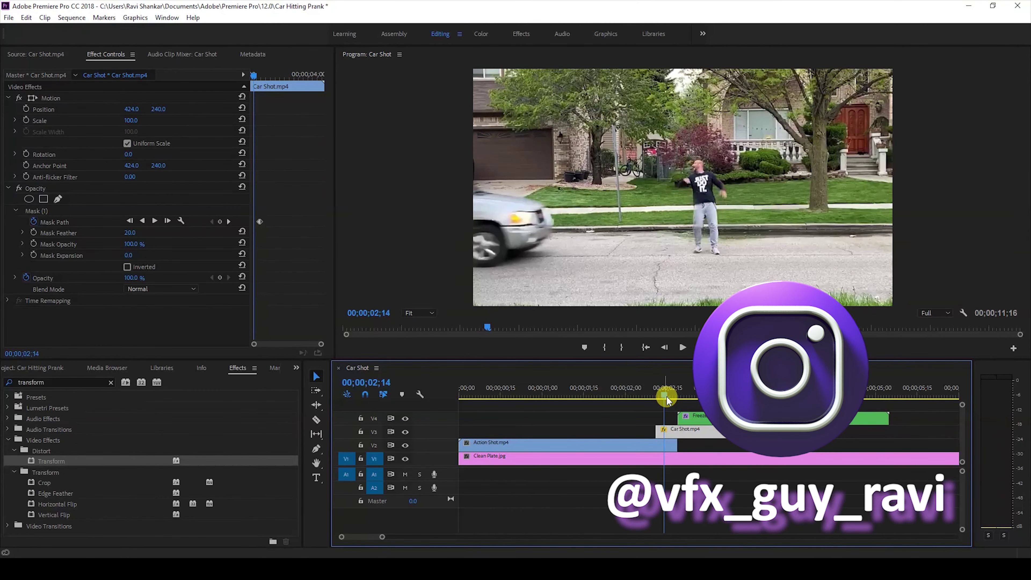